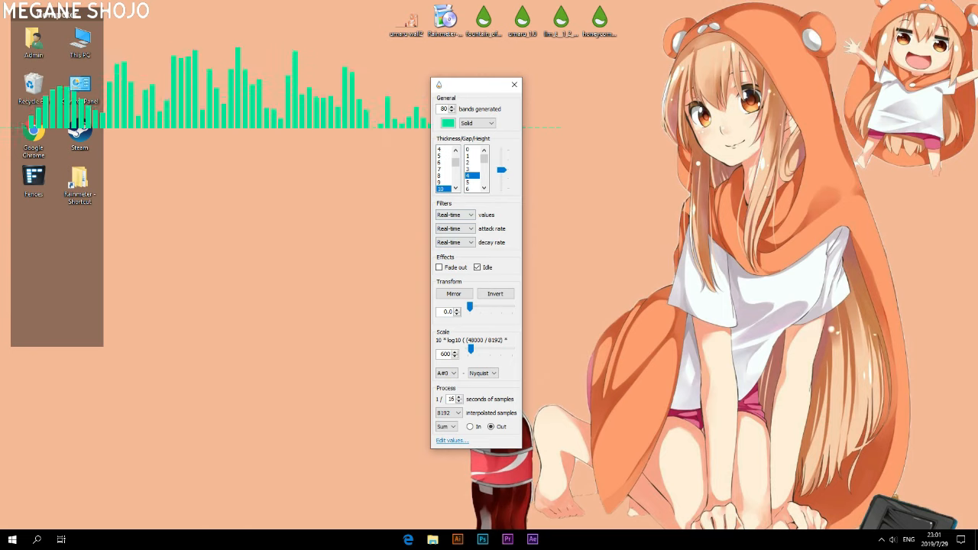
# Step: Rotate the audio visualizer to 90 degrees with 72 bands and set its solid colour to white
pyautogui.moveTo(443, 312); pyautogui.dragTo(448, 312)
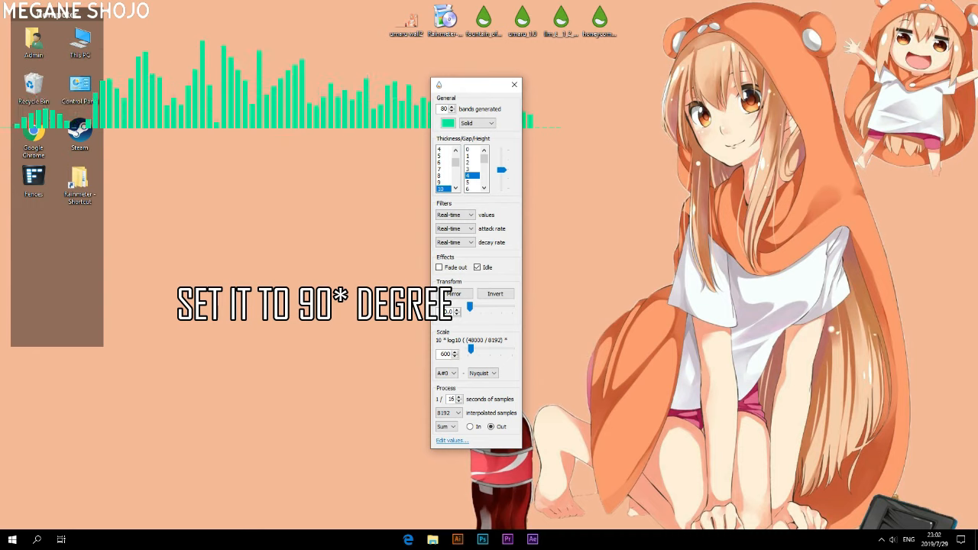
pyautogui.write('9')
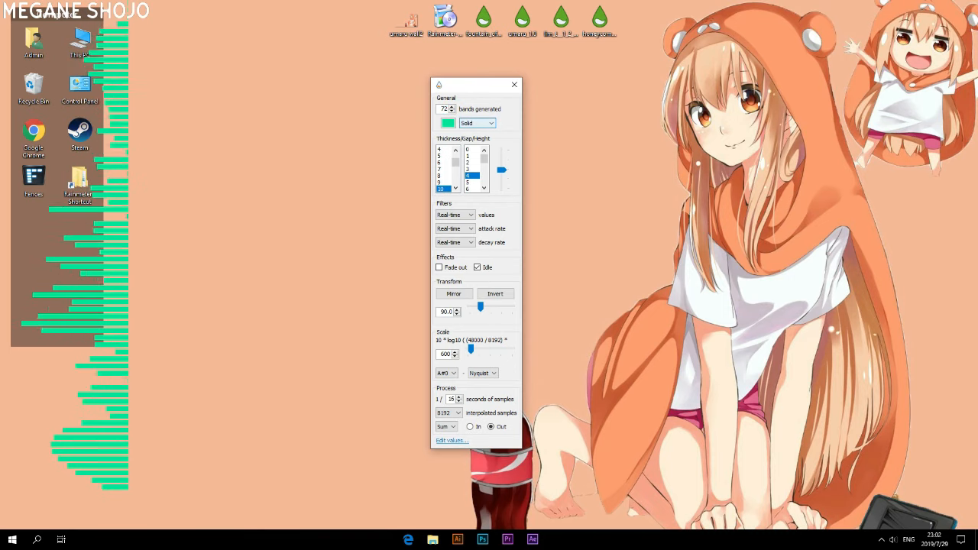
pyautogui.click(448, 123)
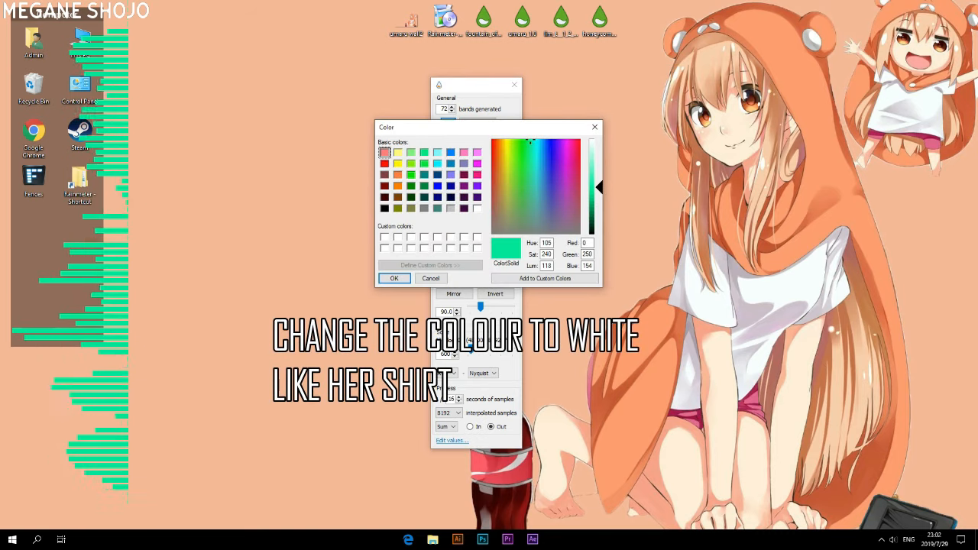
pyautogui.moveTo(600, 186); pyautogui.dragTo(599, 142)
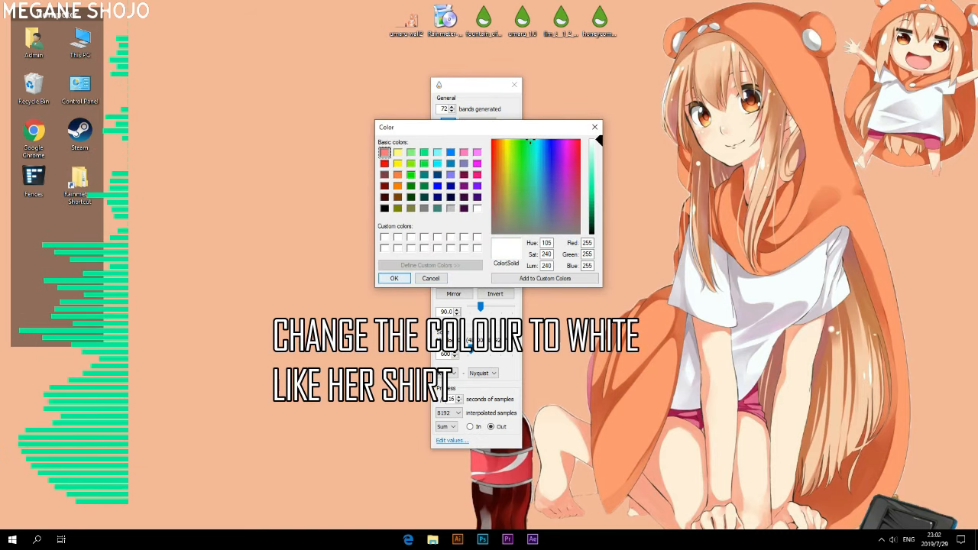
pyautogui.click(394, 278)
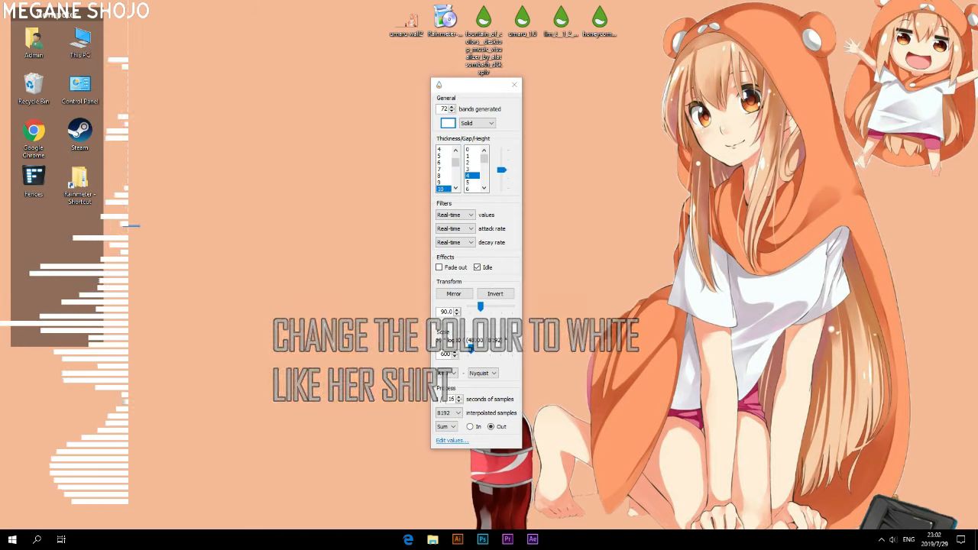
# Step: Set the visualizer's bar height to the maximum, place it along the large character's hair and hood edge, and close its settings
pyautogui.moveTo(501, 169); pyautogui.dragTo(502, 148)
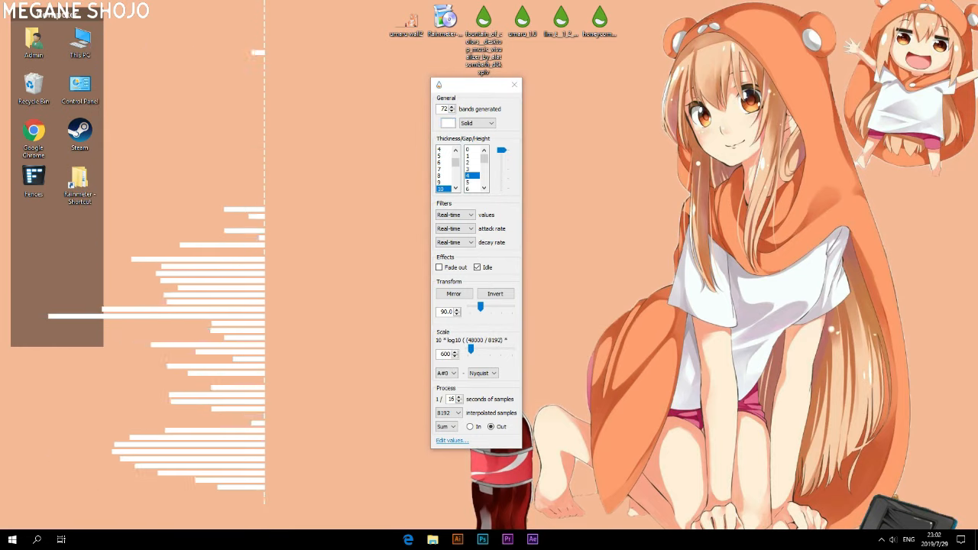
pyautogui.moveTo(263, 237); pyautogui.dragTo(690, 253)
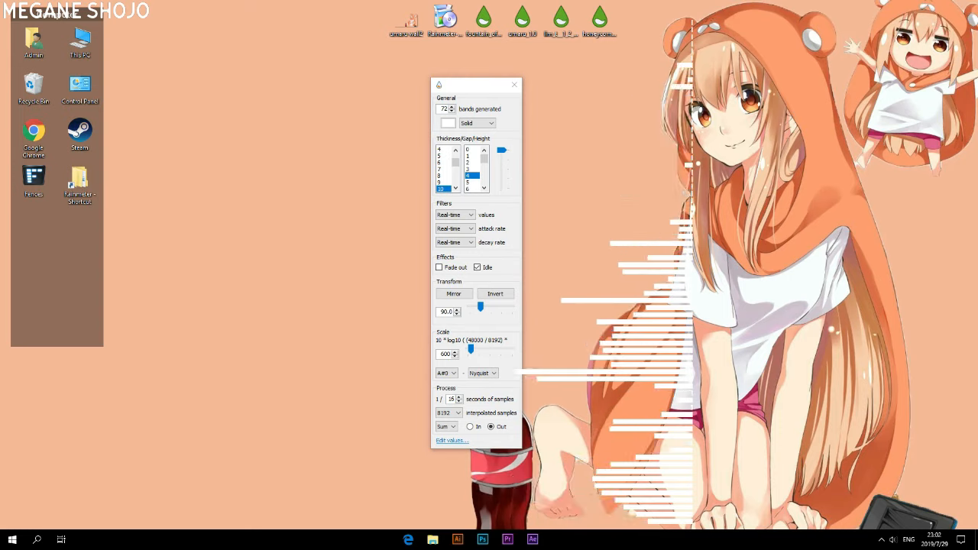
pyautogui.moveTo(456, 88); pyautogui.dragTo(376, 76)
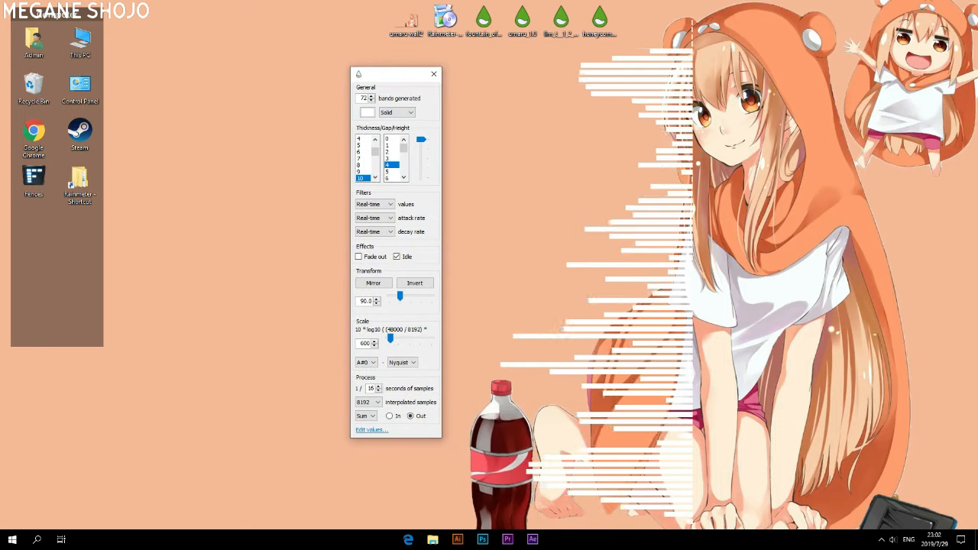
pyautogui.click(433, 73)
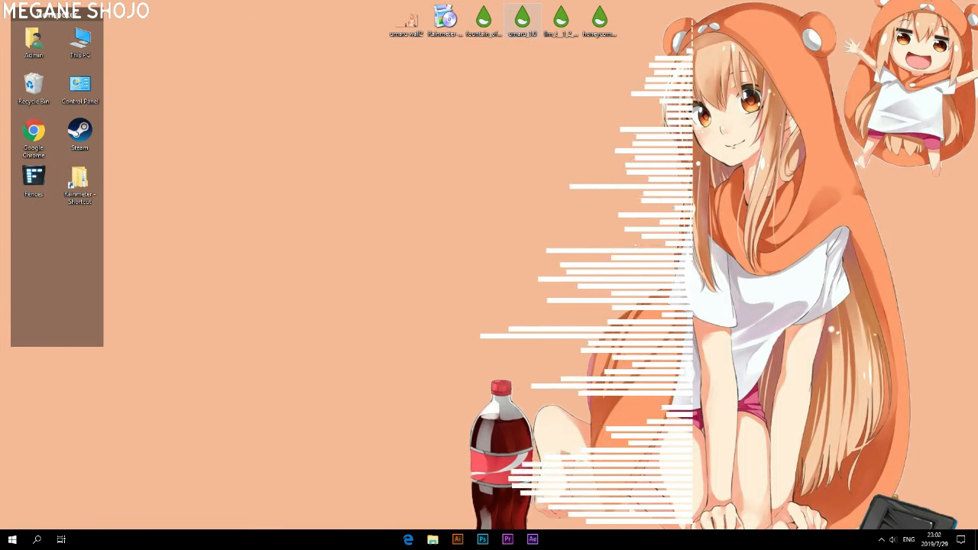
# Step: Install the umaru skin package and set the position of its layer.ini skin to On desktop
pyautogui.doubleClick(523, 21)
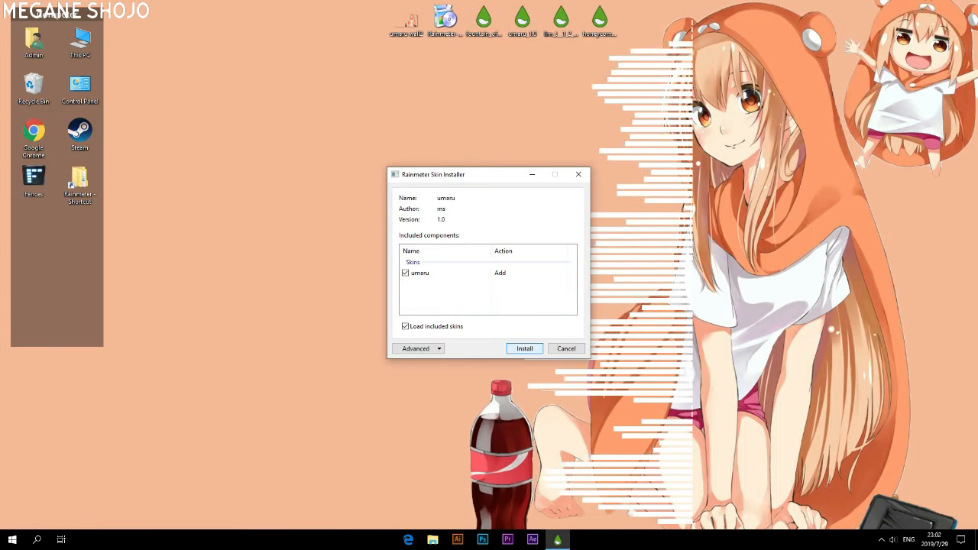
pyautogui.press('Return')
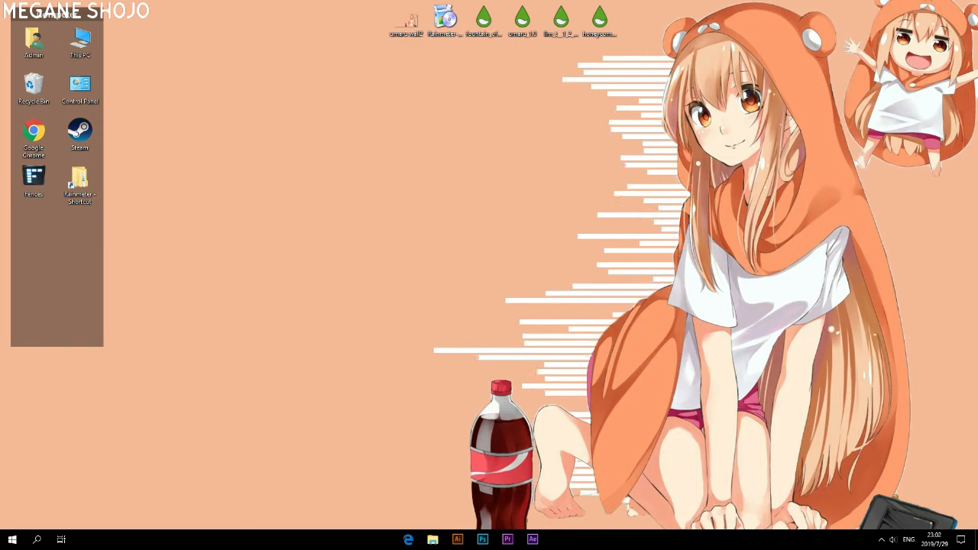
pyautogui.click(881, 539)
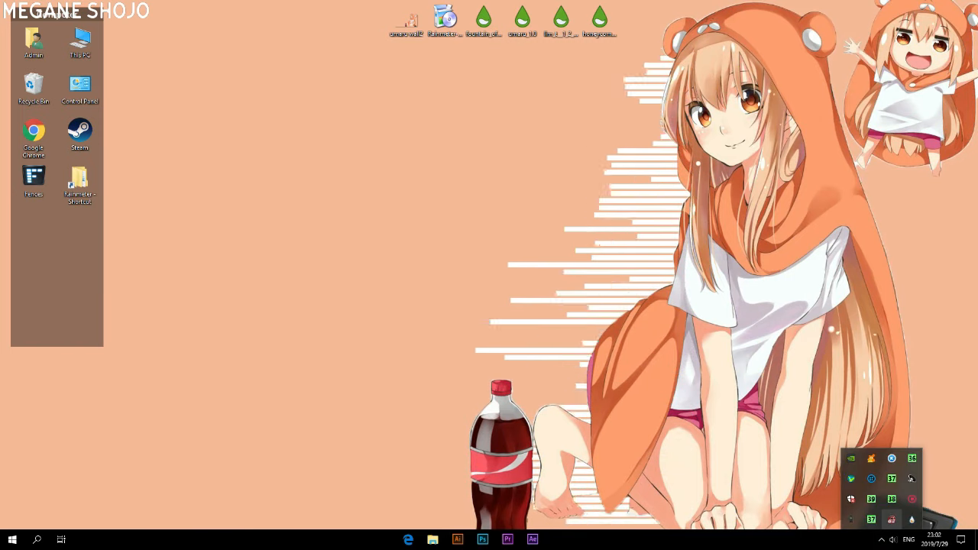
pyautogui.click(912, 520)
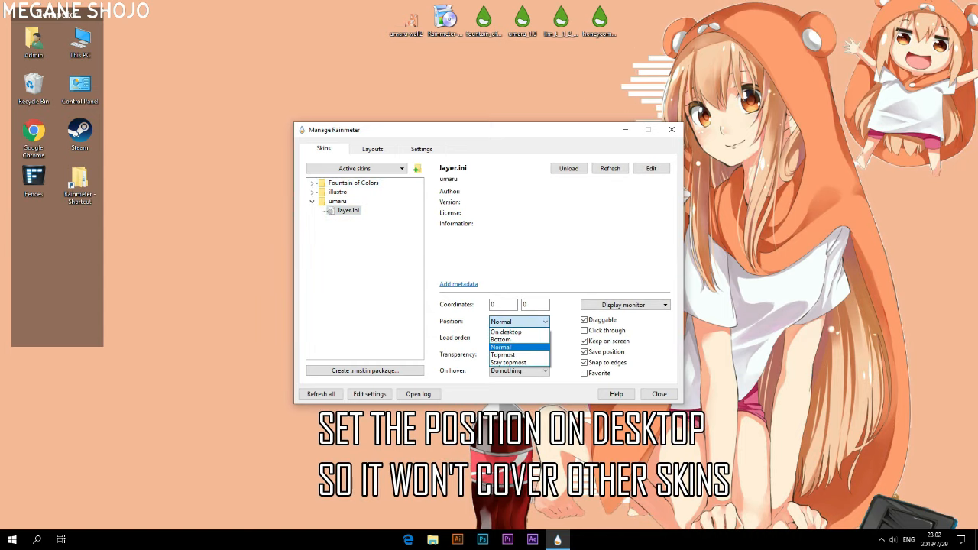
pyautogui.click(506, 332)
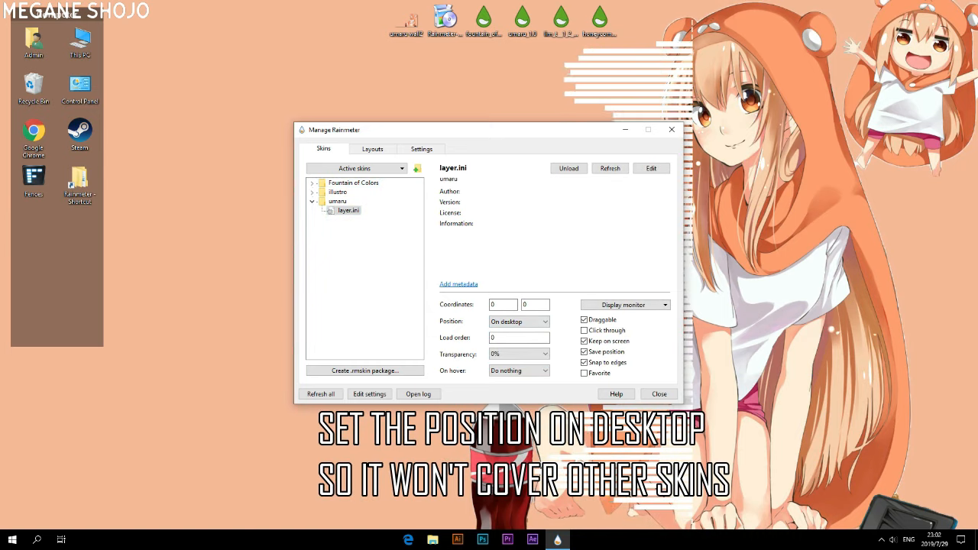
# Step: Set the position of the Fountain of Colors.ini skin to On desktop and close the skin manager
pyautogui.click(312, 184)
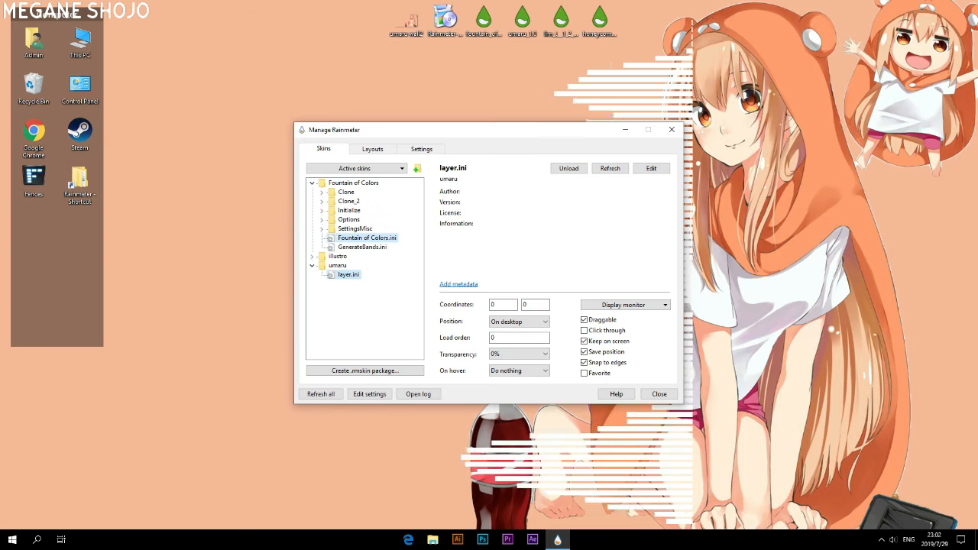
pyautogui.click(367, 238)
pyautogui.click(519, 321)
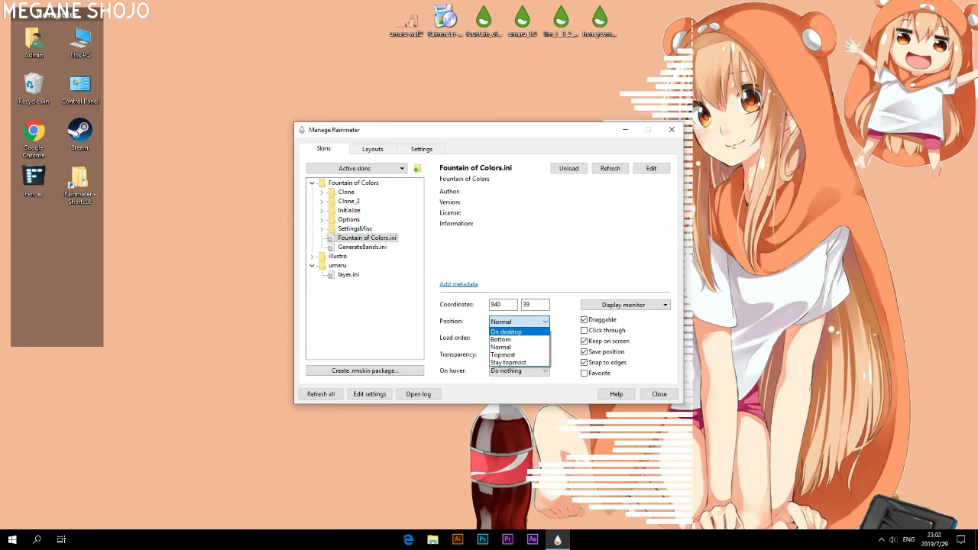
pyautogui.click(507, 332)
pyautogui.click(659, 395)
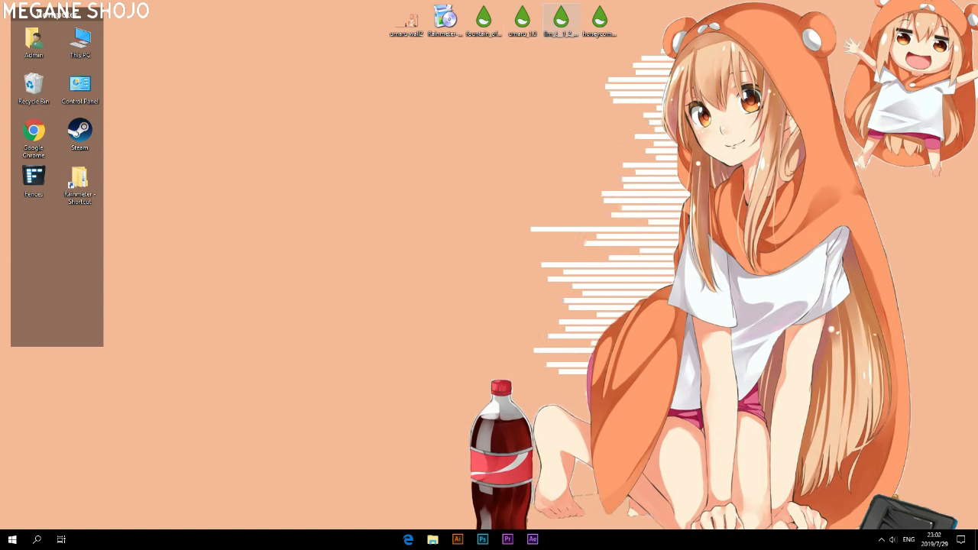
# Step: Install the LIM!T skin package from the desktop
pyautogui.doubleClick(561, 19)
pyautogui.moveTo(509, 176); pyautogui.dragTo(453, 130)
pyautogui.click(469, 304)
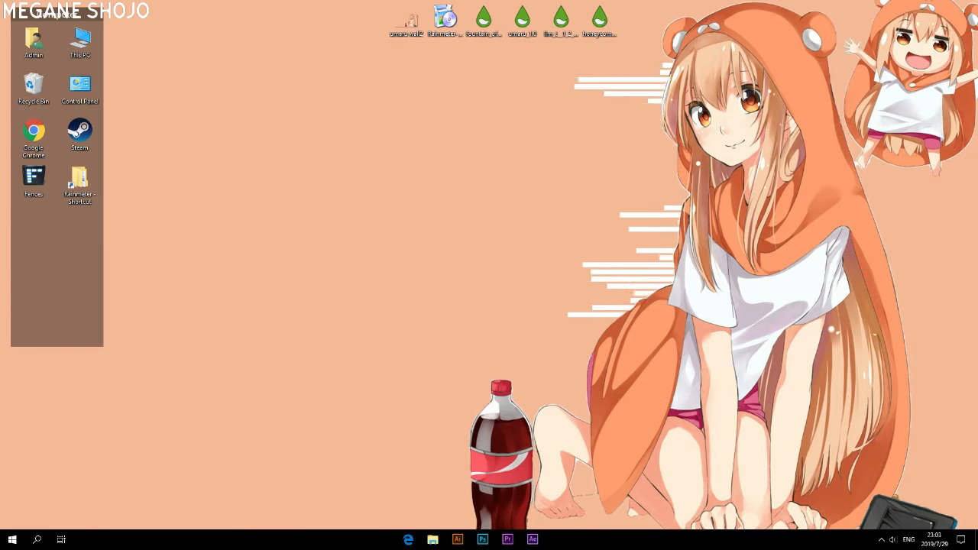
# Step: Load the LIM!T fill-clock.ini skin and place the clock in the empty area between the desktop icons and the character
pyautogui.click(881, 539)
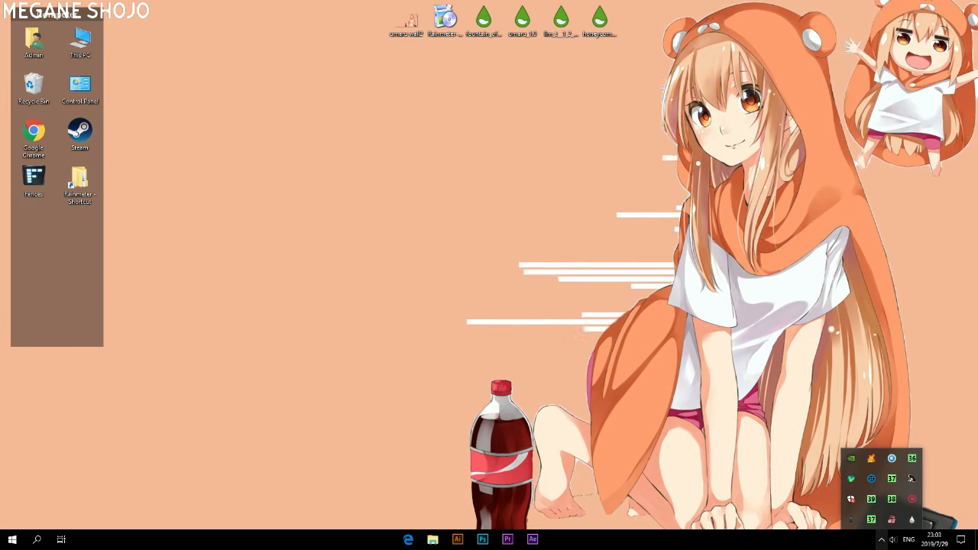
pyautogui.click(912, 520)
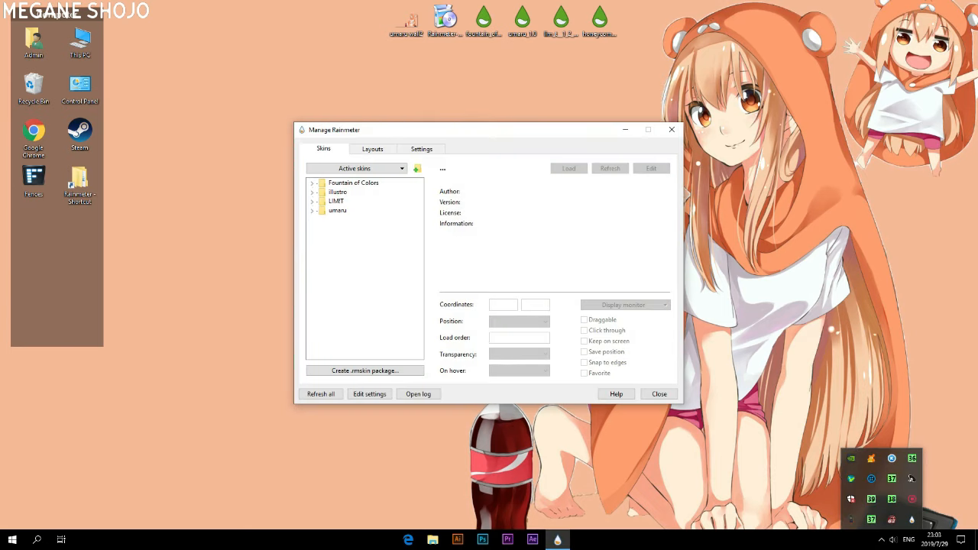
pyautogui.click(311, 202)
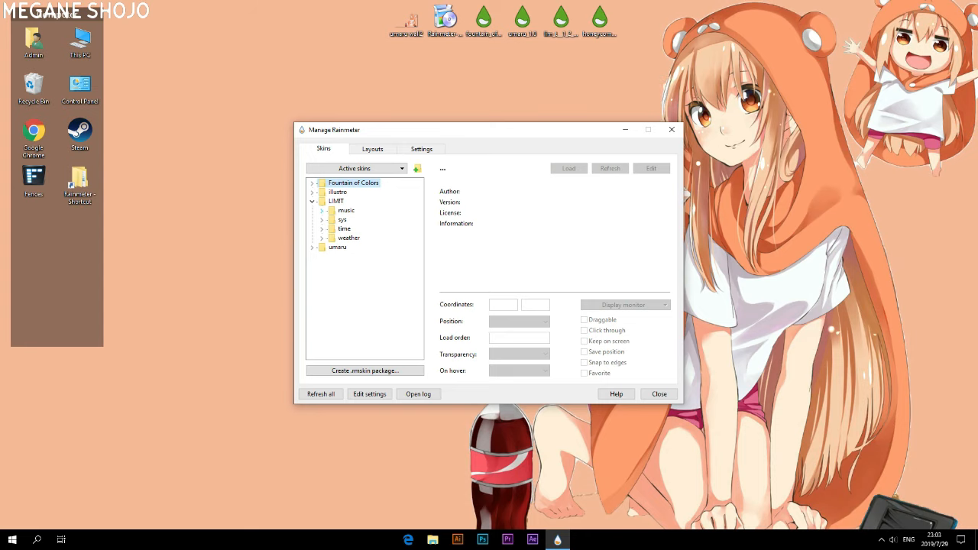
pyautogui.moveTo(367, 130); pyautogui.dragTo(491, 36)
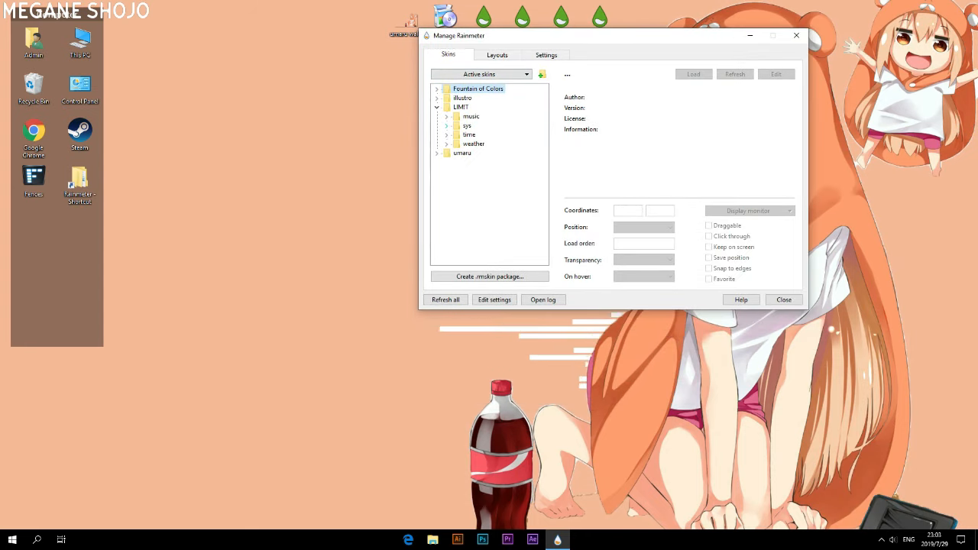
pyautogui.click(447, 134)
pyautogui.doubleClick(479, 144)
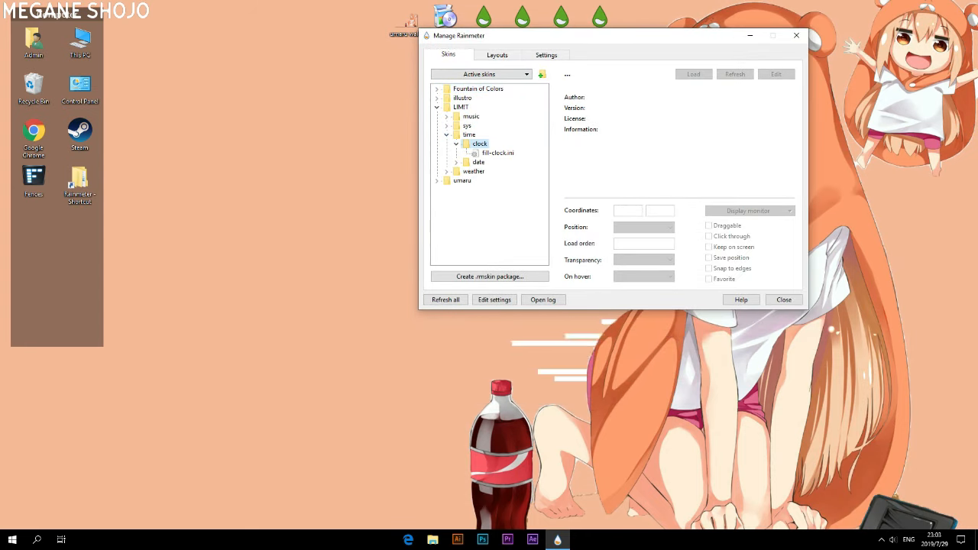
pyautogui.doubleClick(497, 153)
pyautogui.moveTo(568, 39); pyautogui.dragTo(594, 264)
pyautogui.moveTo(295, 48); pyautogui.dragTo(452, 119)
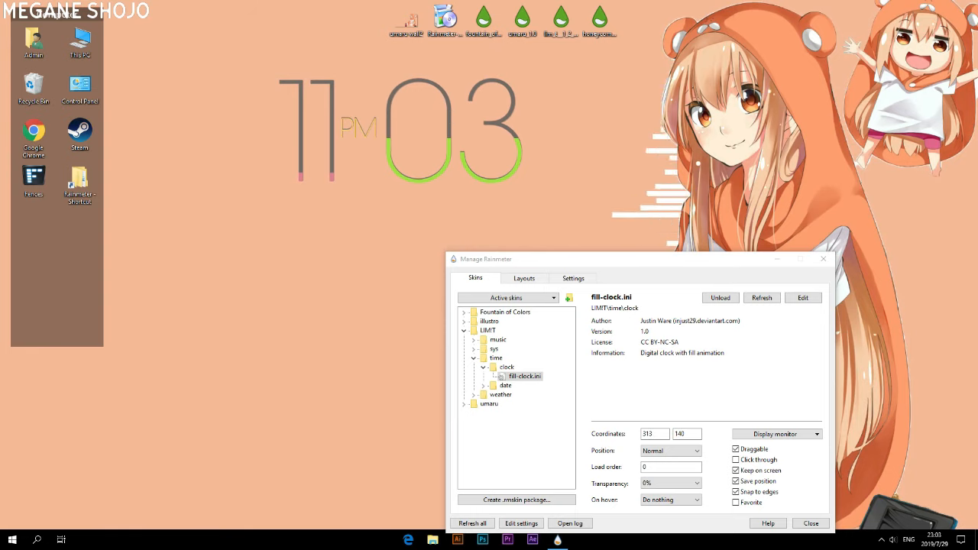
# Step: Load the LIM!T fill-date.ini skin, place the date directly beside the clock's hour digits, and minimize the skin manager
pyautogui.click(483, 386)
pyautogui.doubleClick(523, 395)
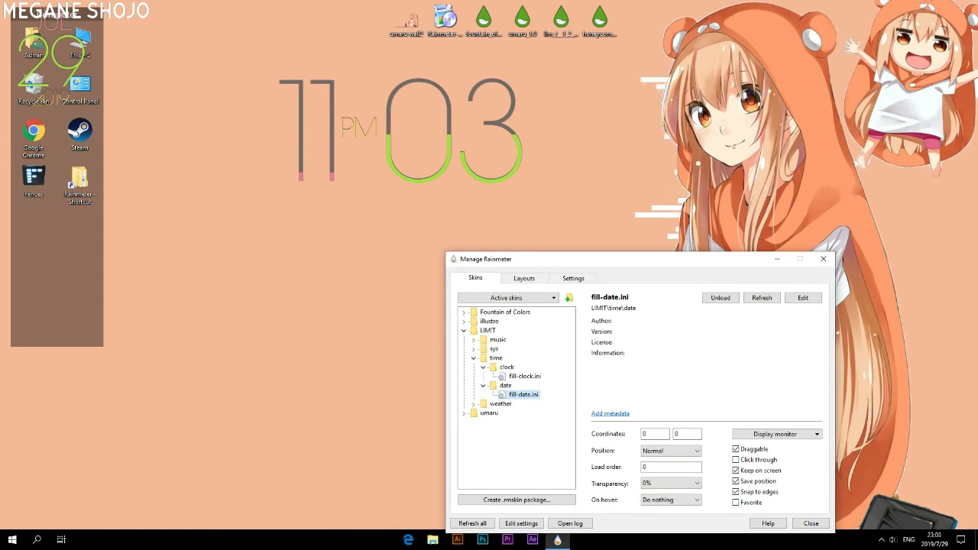
pyautogui.moveTo(47, 71); pyautogui.dragTo(264, 143)
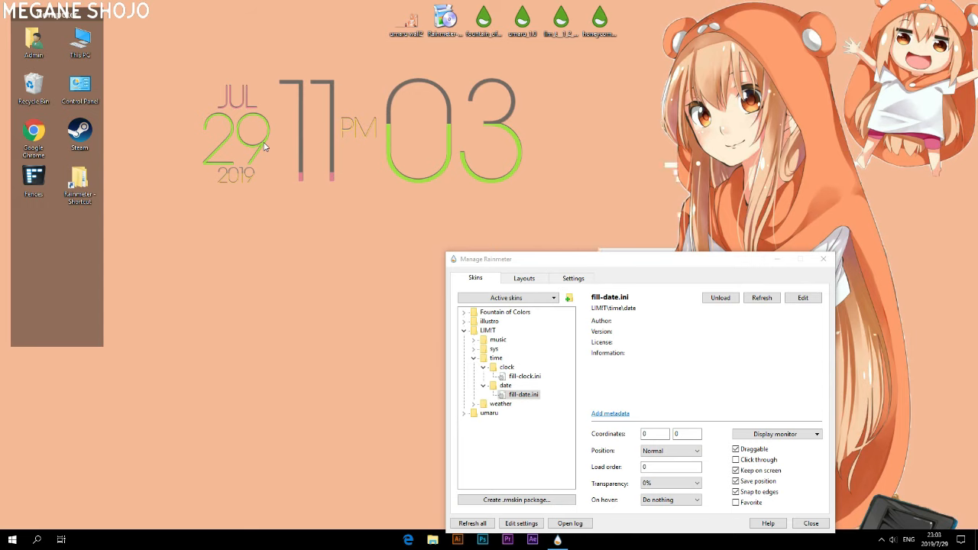
pyautogui.click(777, 259)
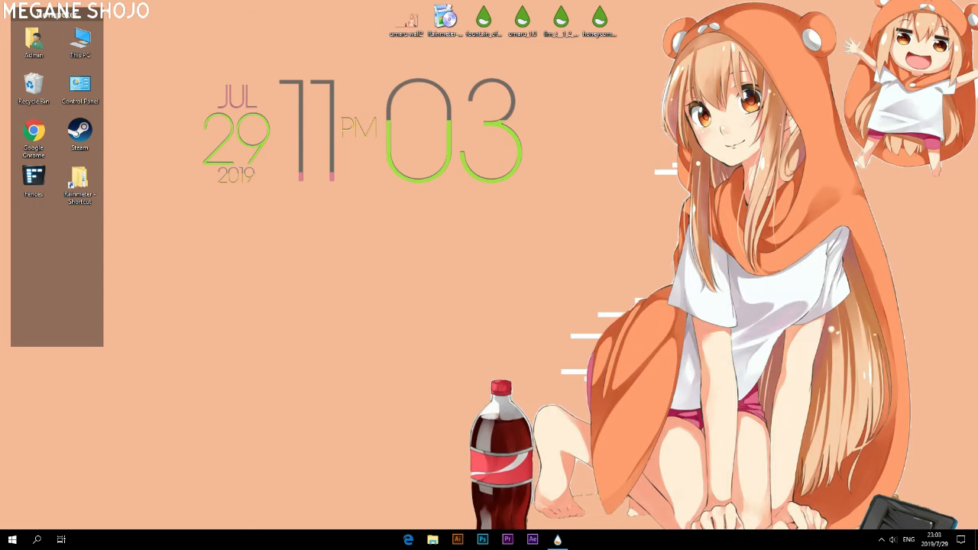
pyautogui.rightClick(573, 128)
pyautogui.click(600, 134)
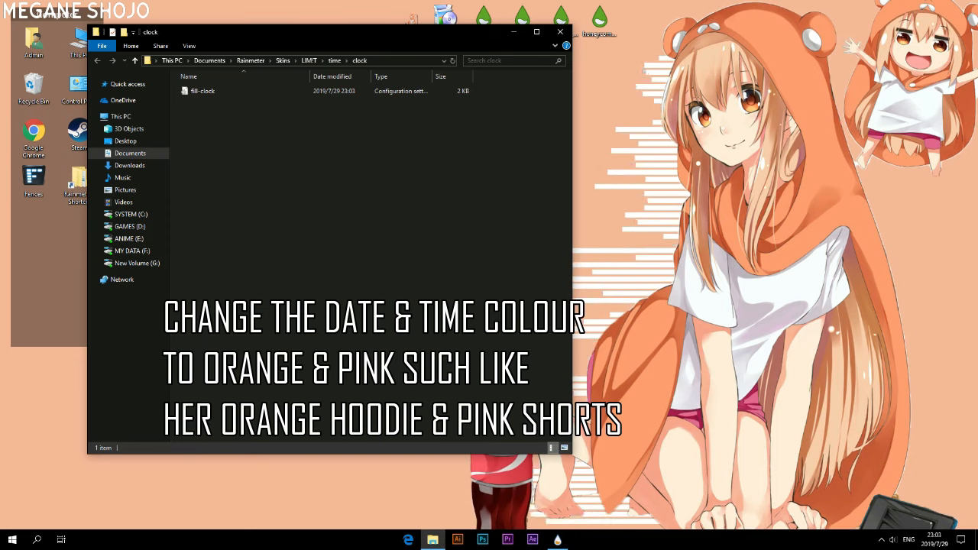
pyautogui.click(309, 61)
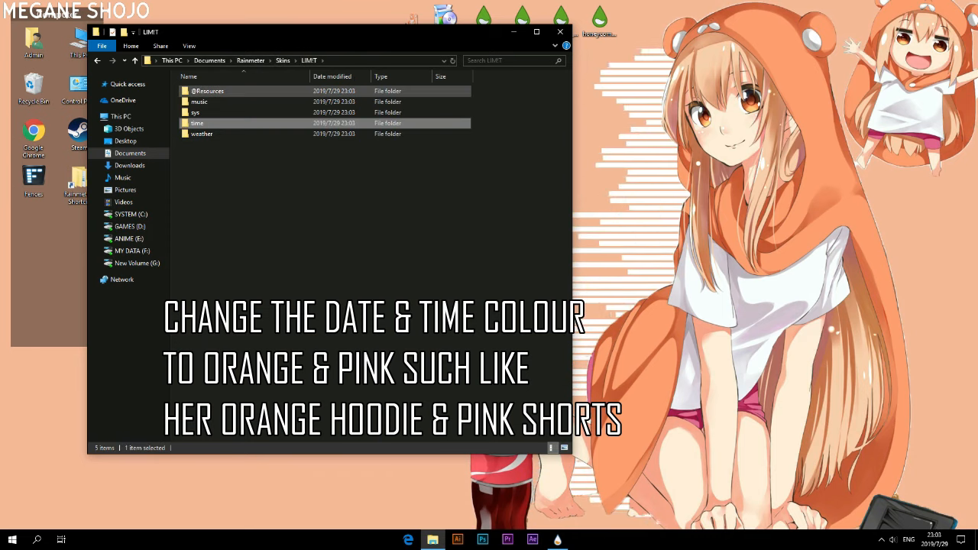
pyautogui.doubleClick(262, 92)
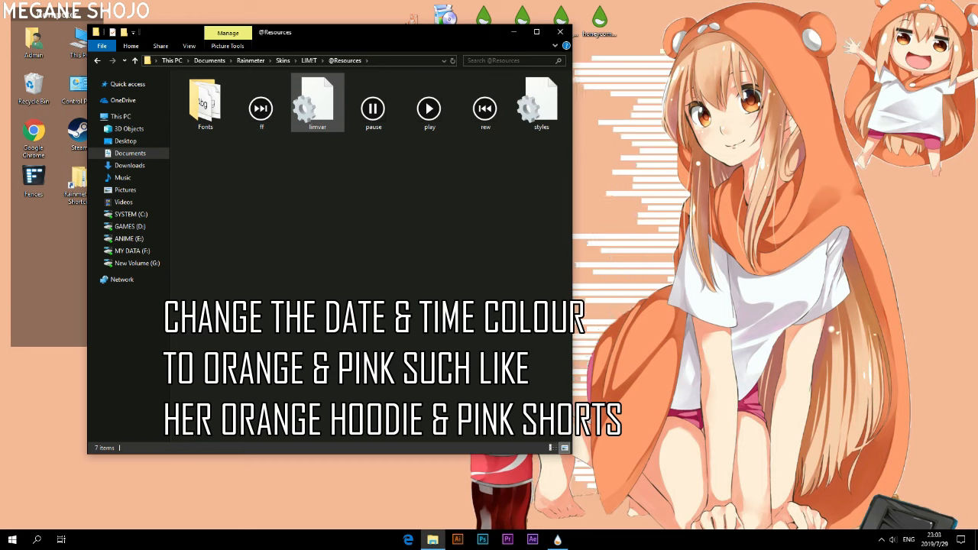
pyautogui.doubleClick(318, 103)
pyautogui.moveTo(273, 50); pyautogui.dragTo(321, 64)
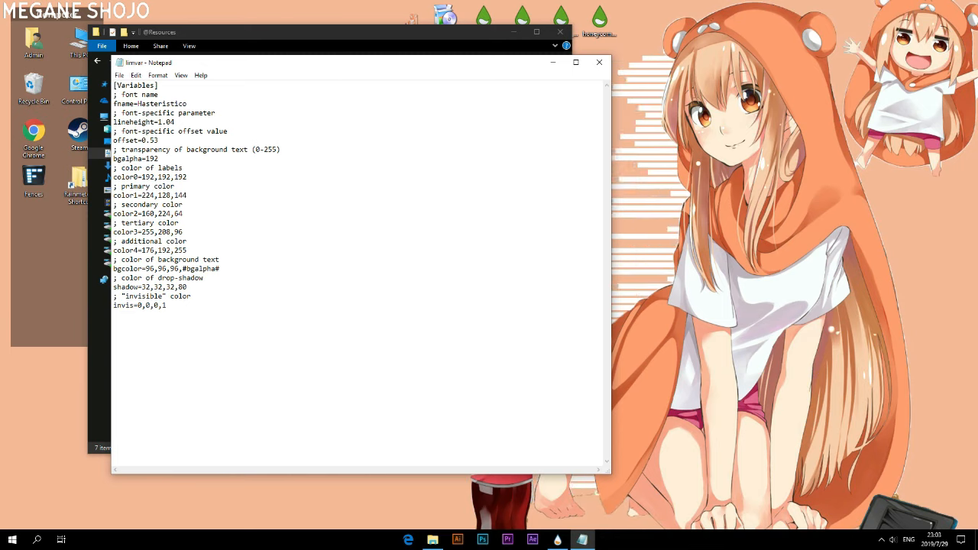
# Step: Set the primary color1 to 255,158,113 and the secondary color2 to 222,104,138 in limvar
pyautogui.press('BackSpace')
pyautogui.press('BackSpace')
pyautogui.press('BackSpace')
pyautogui.press('BackSpace')
pyautogui.press('BackSpace')
pyautogui.press('BackSpace')
pyautogui.press('BackSpace')
pyautogui.press('BackSpace')
pyautogui.press('BackSpace')
pyautogui.press('BackSpace')
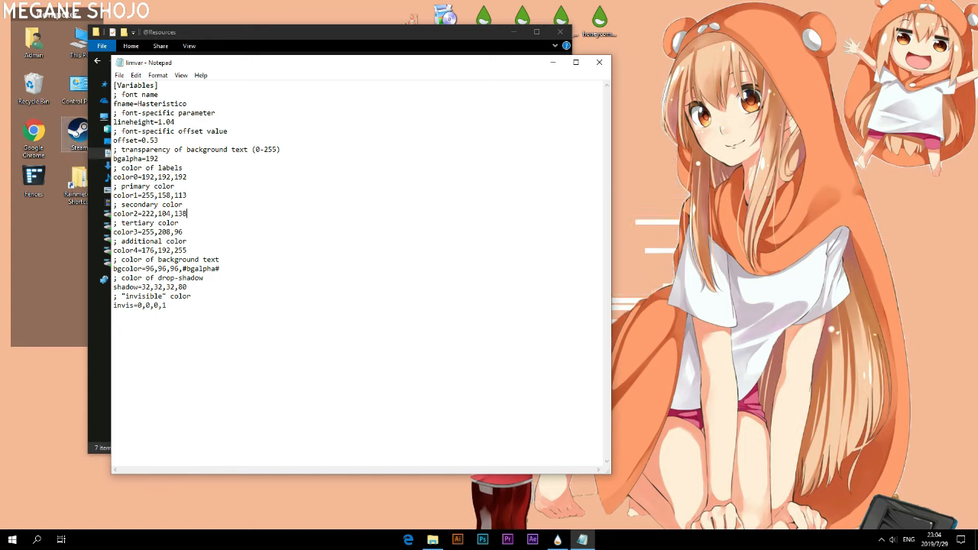
pyautogui.click(120, 75)
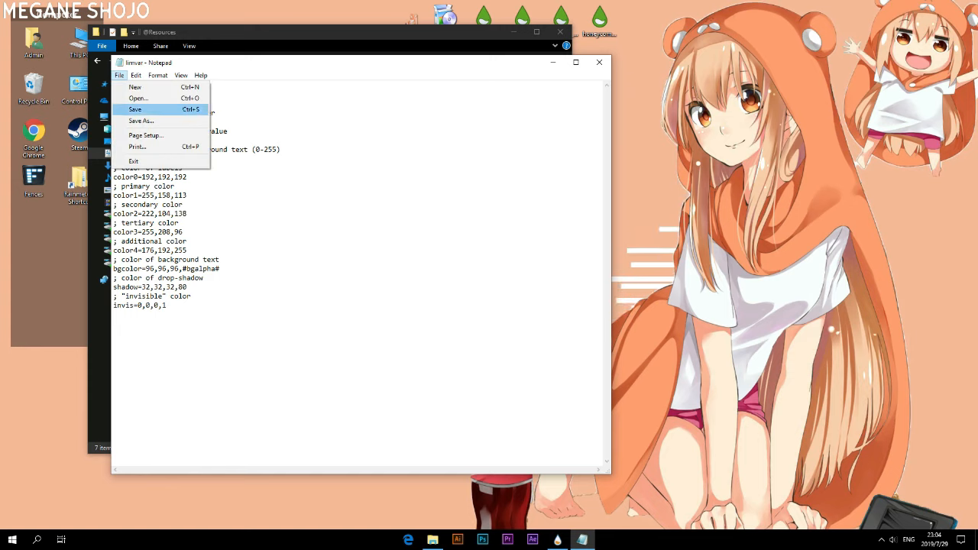
pyautogui.press('Return')
pyautogui.click(600, 62)
pyautogui.click(560, 32)
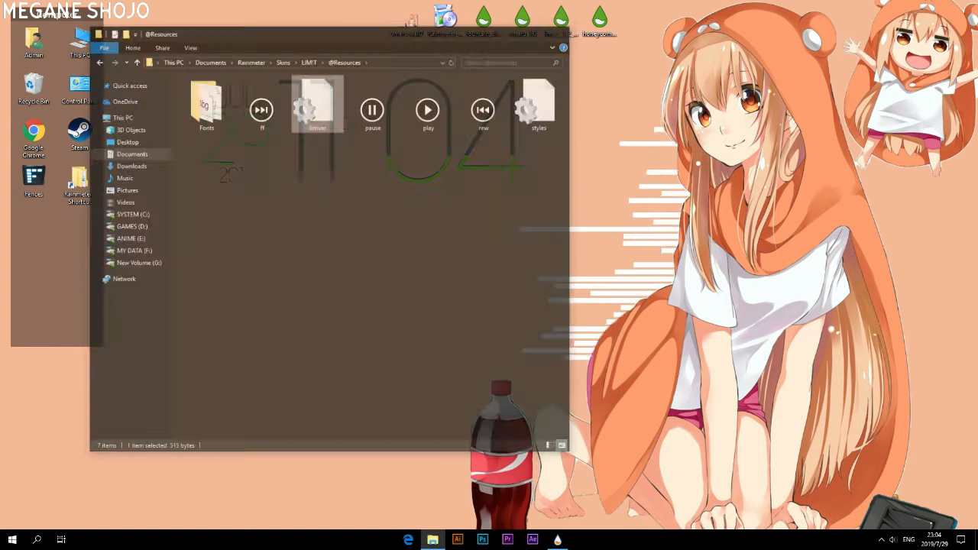
# Step: Refresh the LIM!T clock and date skins so they pick up the edited colors
pyautogui.rightClick(334, 136)
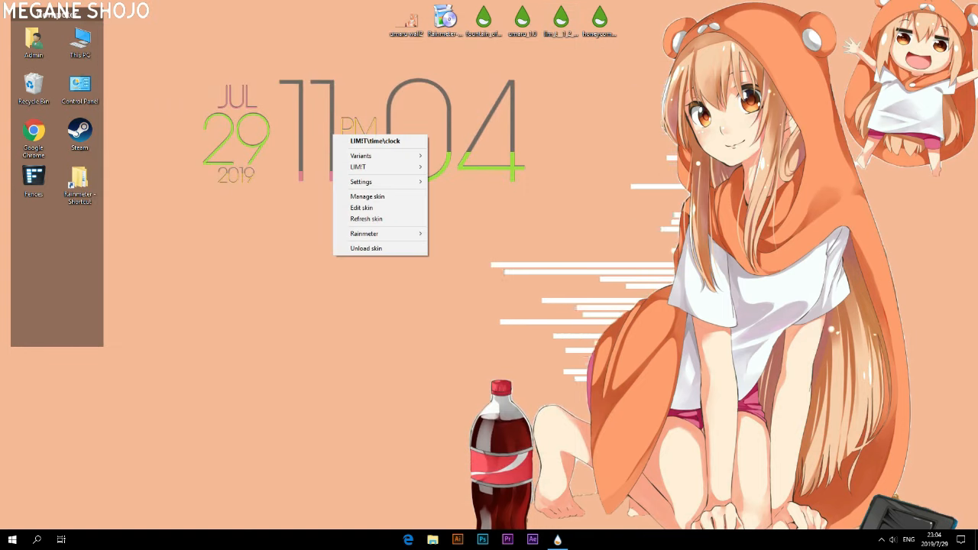
pyautogui.click(366, 219)
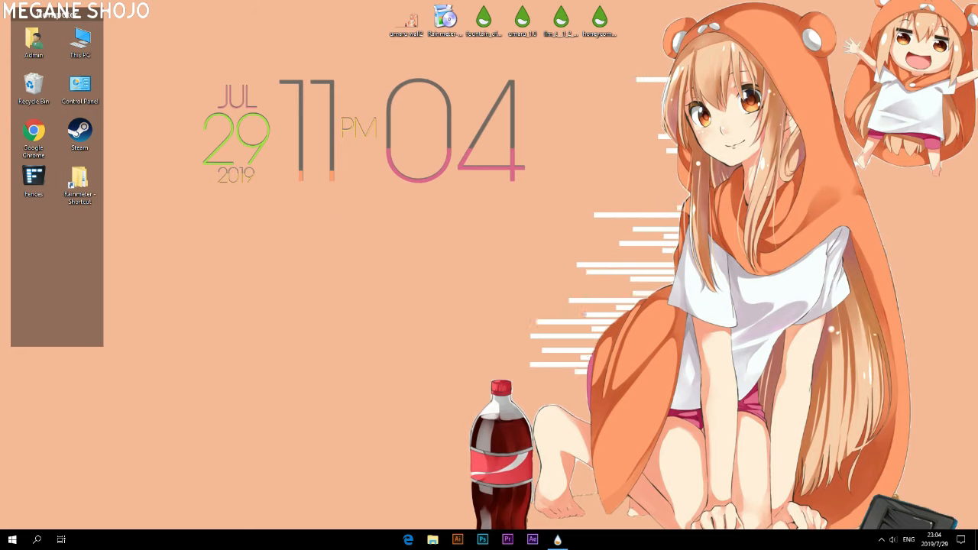
pyautogui.rightClick(260, 143)
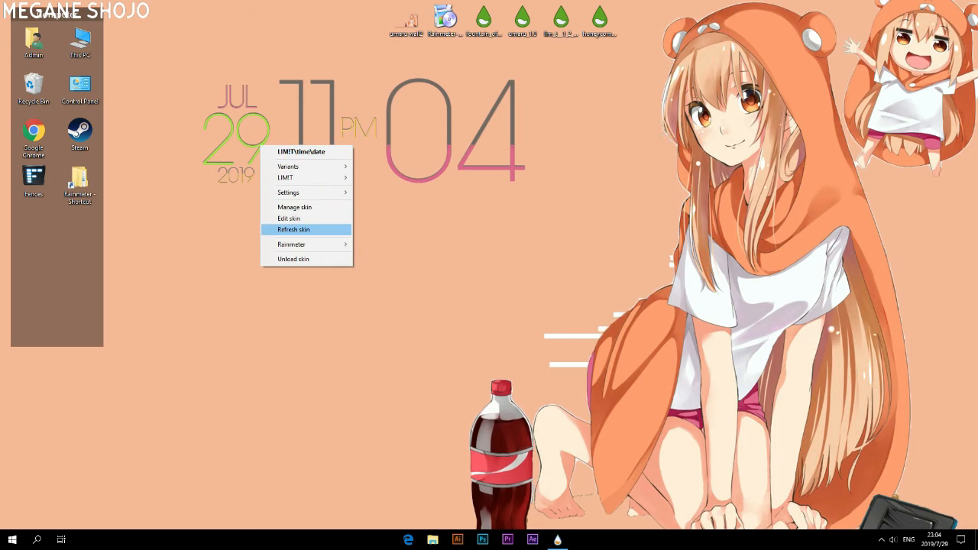
pyautogui.click(287, 227)
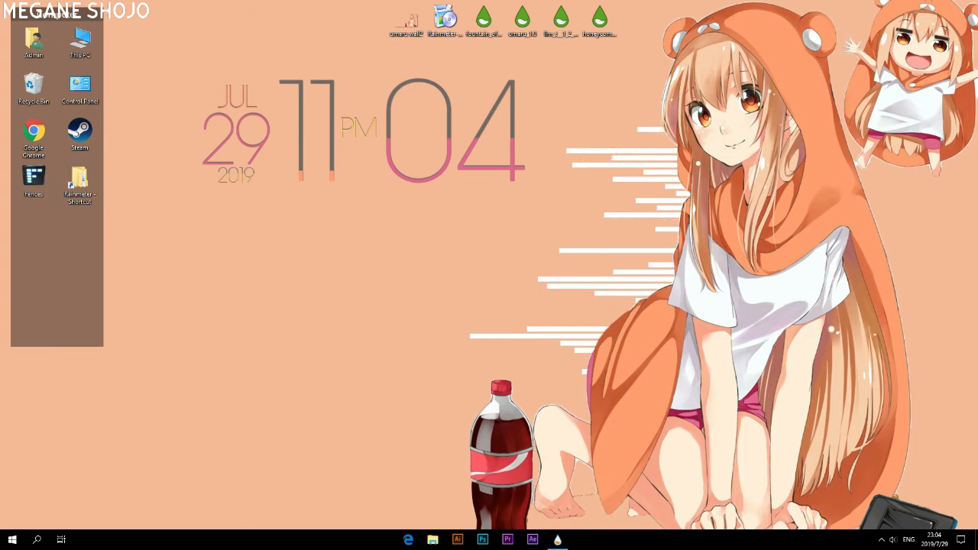
# Step: Install the Honeycomb skin package and expand its skin list in the Rainmeter manager, keeping the manager clear of the clock
pyautogui.doubleClick(600, 20)
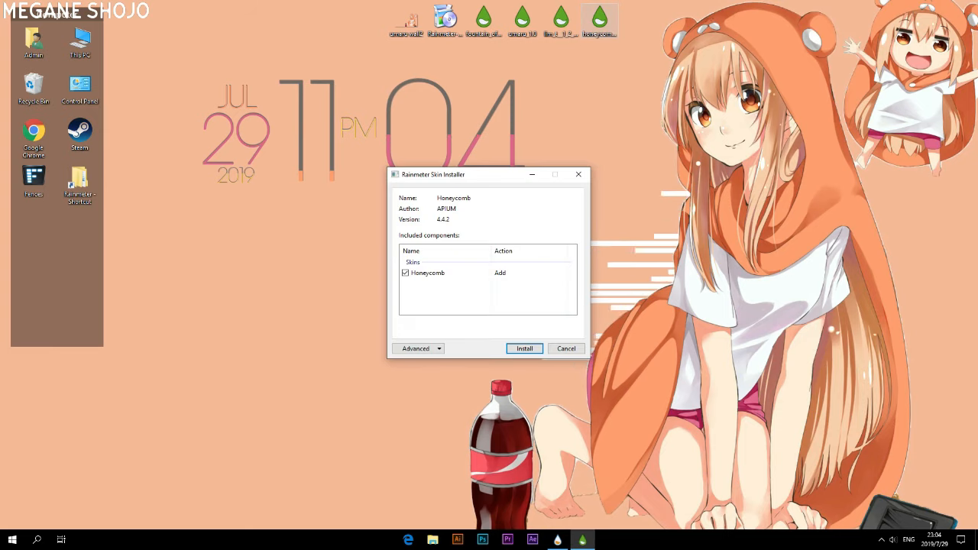
pyautogui.press('Return')
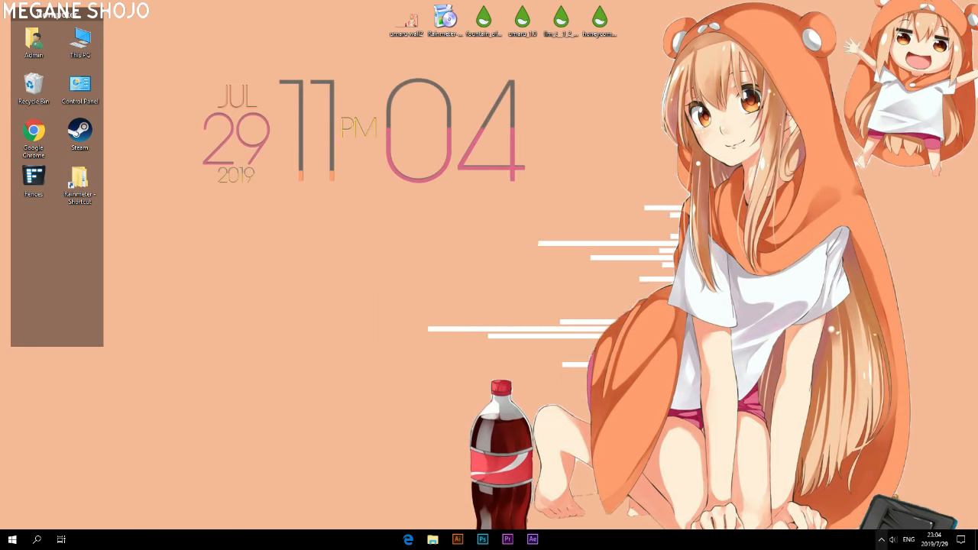
pyautogui.click(882, 539)
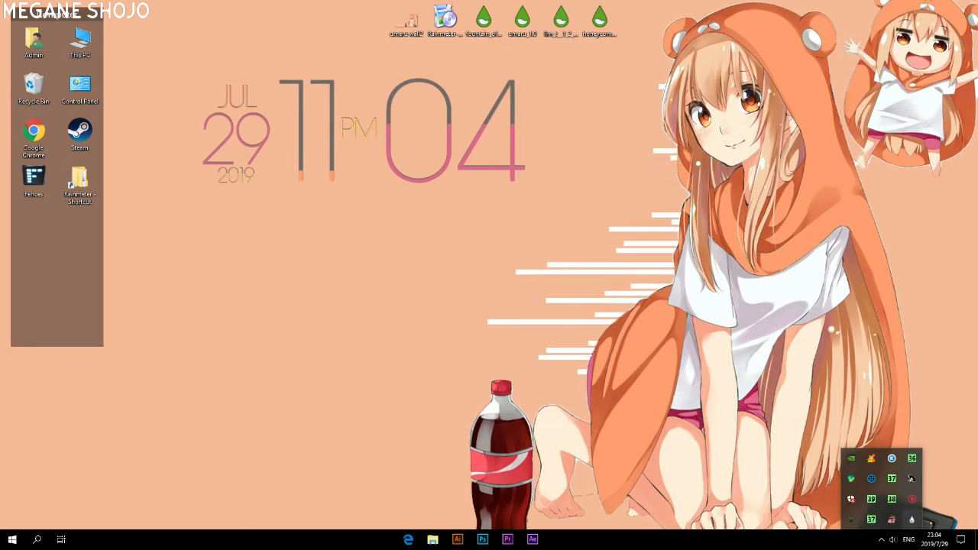
pyautogui.click(912, 519)
pyautogui.moveTo(380, 130); pyautogui.dragTo(588, 185)
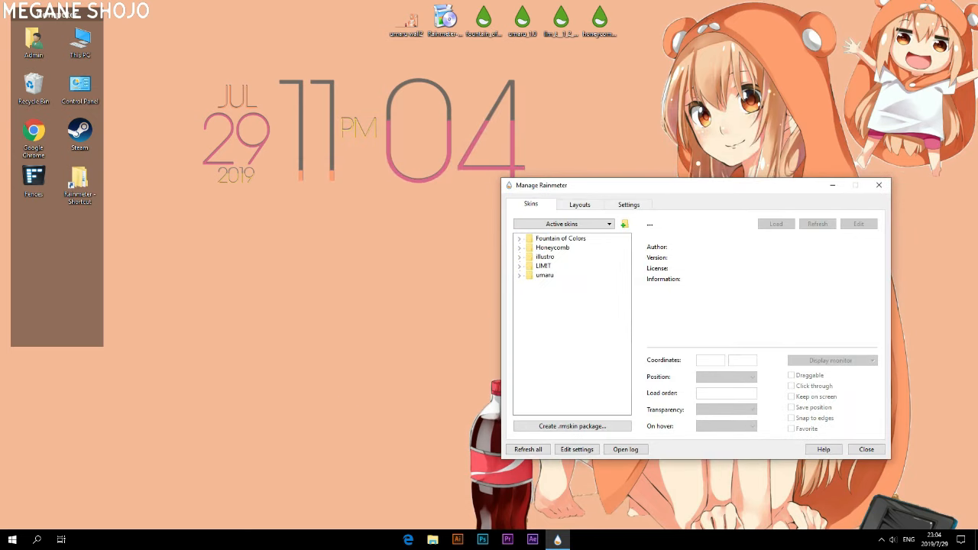
pyautogui.click(519, 247)
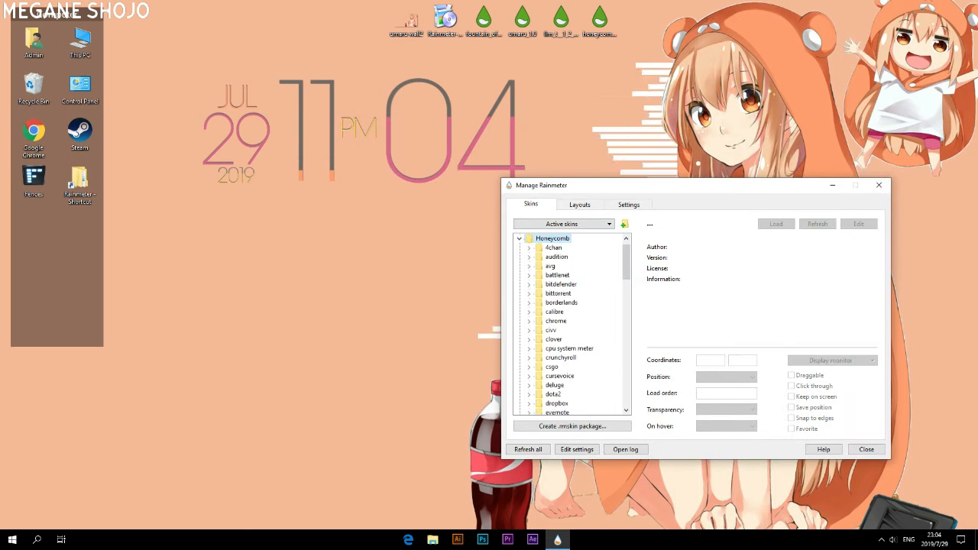
pyautogui.moveTo(594, 186); pyautogui.dragTo(640, 206)
# Step: Load the Honeycomb chrome.ini skin and place its hexagon icon below the clock's first minute digit
pyautogui.scroll(-1, 619, 344)
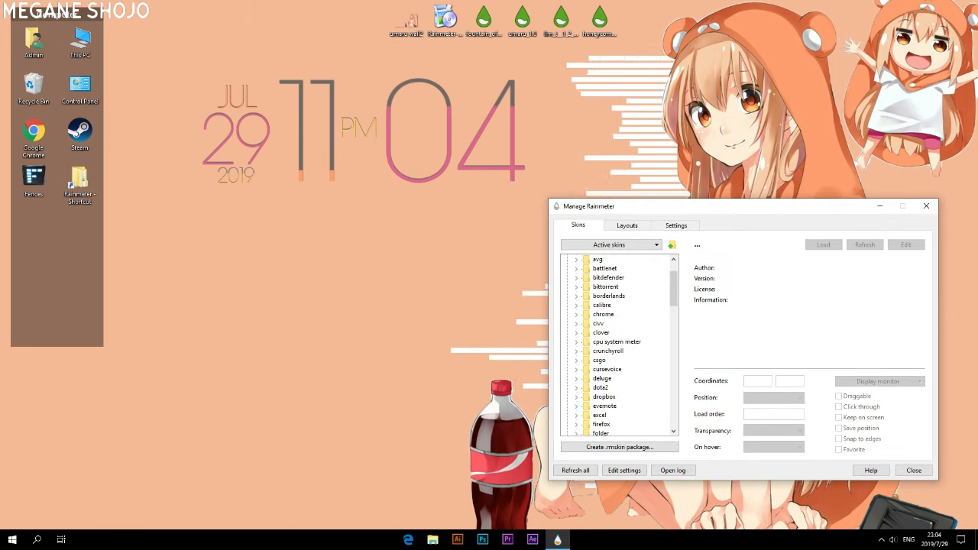
pyautogui.click(577, 314)
pyautogui.doubleClick(616, 323)
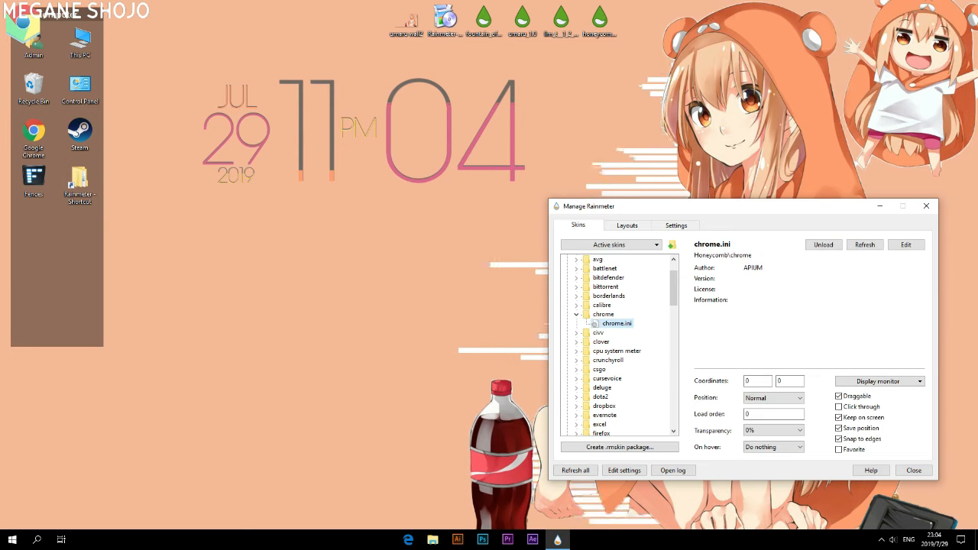
pyautogui.moveTo(11, 22); pyautogui.dragTo(418, 244)
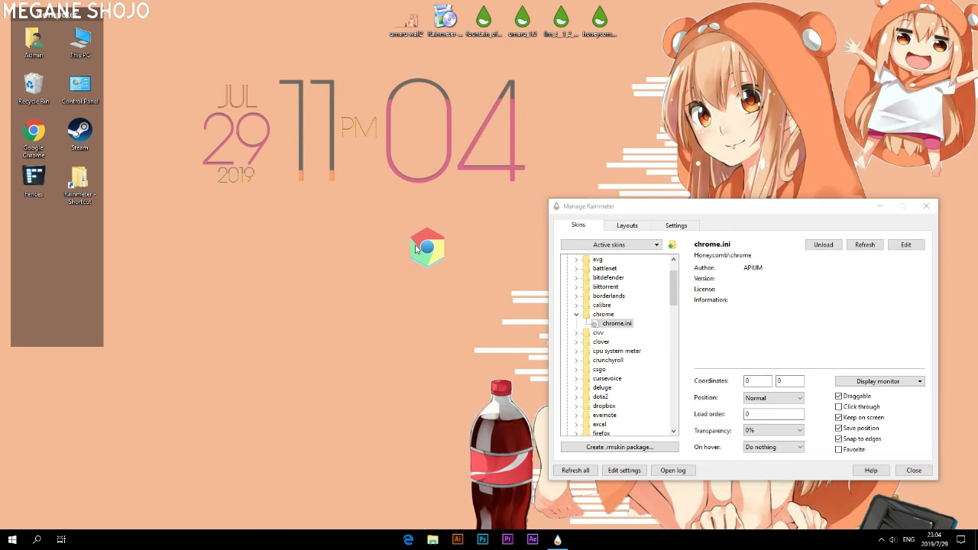
pyautogui.click(577, 314)
# Step: Load the Honeycomb excel.ini skin and place its icon diagonally below the Chrome hexagon, on the side away from the manager
pyautogui.scroll(-2, 577, 315)
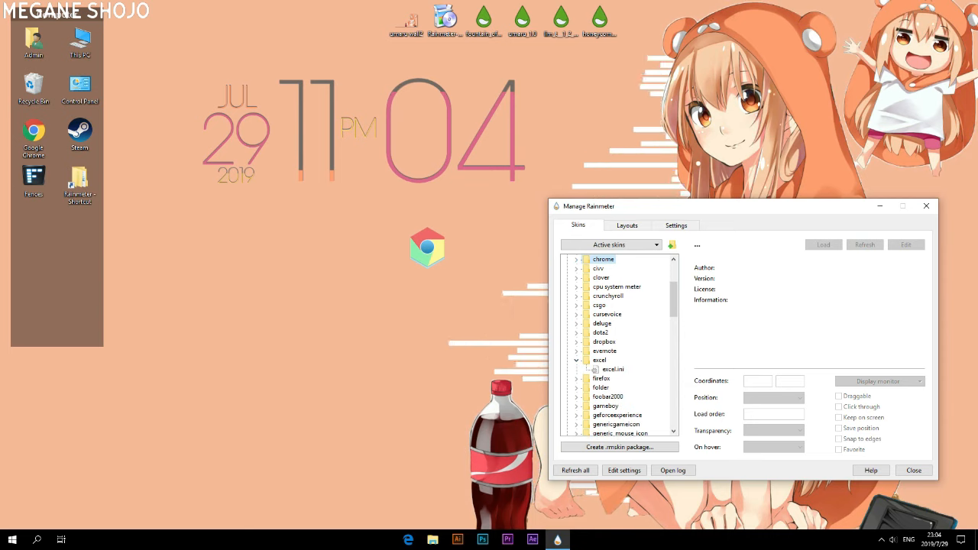
pyautogui.doubleClick(613, 370)
pyautogui.moveTo(26, 23); pyautogui.dragTo(242, 250)
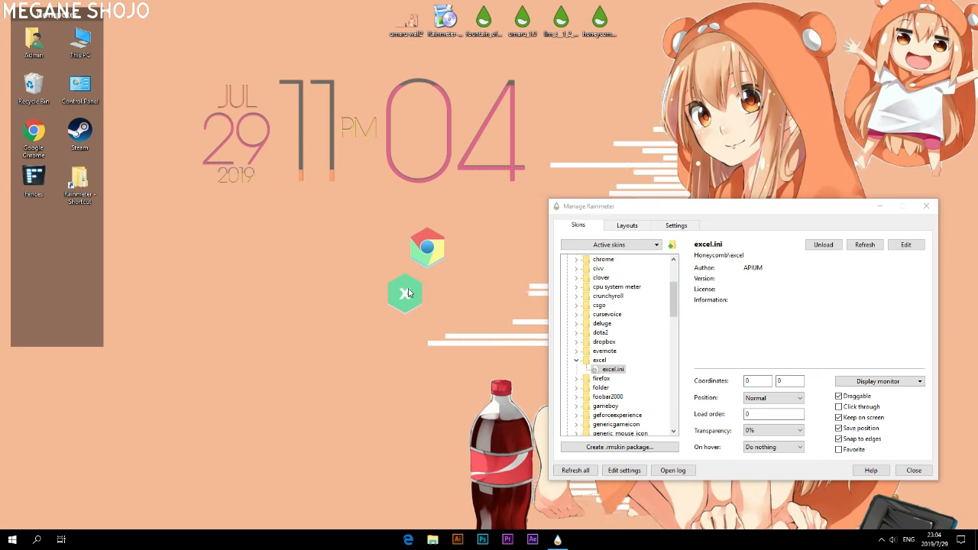
pyautogui.click(576, 360)
# Step: Load the Honeycomb powerpoint.ini skin and place its icon directly left of the Excel hexagon, at about 660, 535
pyautogui.scroll(-6, 578, 361)
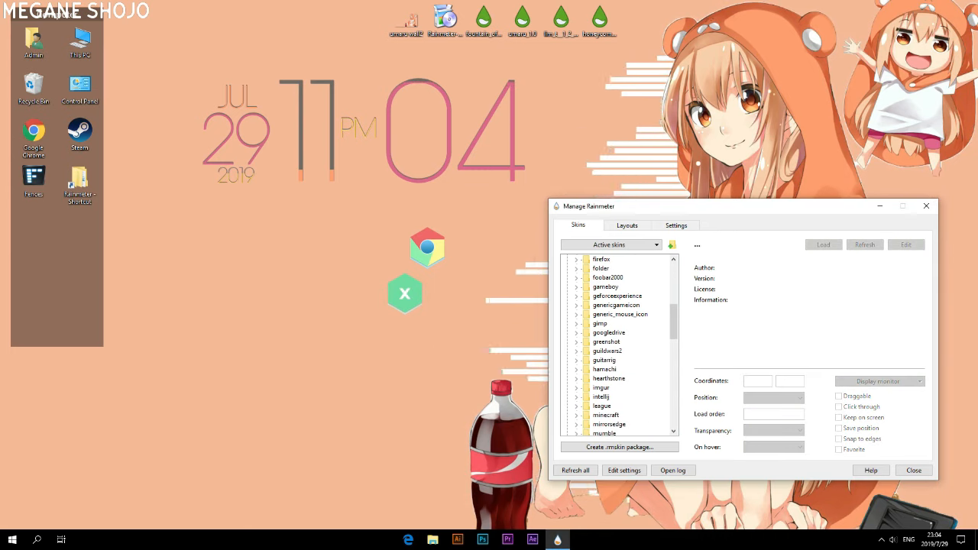
pyautogui.scroll(-2, 619, 346)
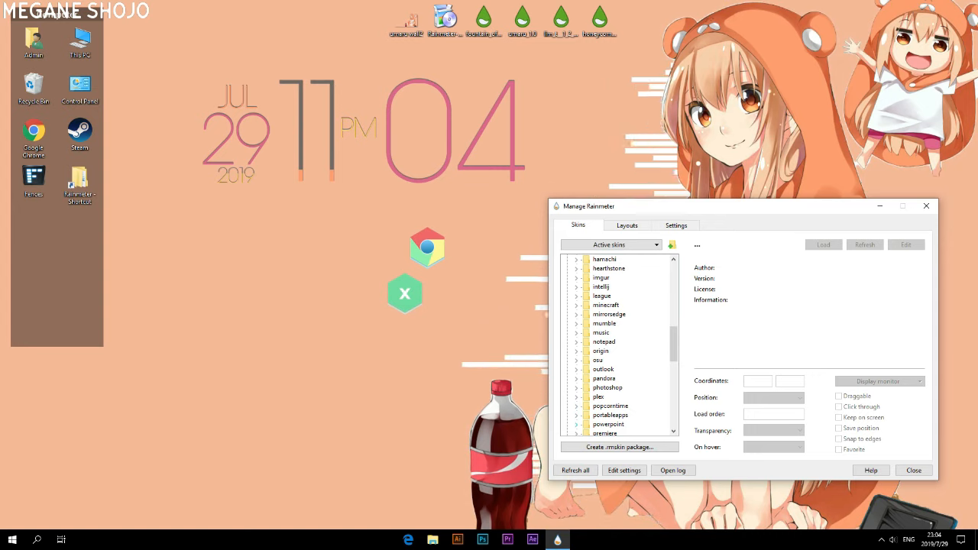
pyautogui.click(577, 425)
pyautogui.doubleClick(621, 424)
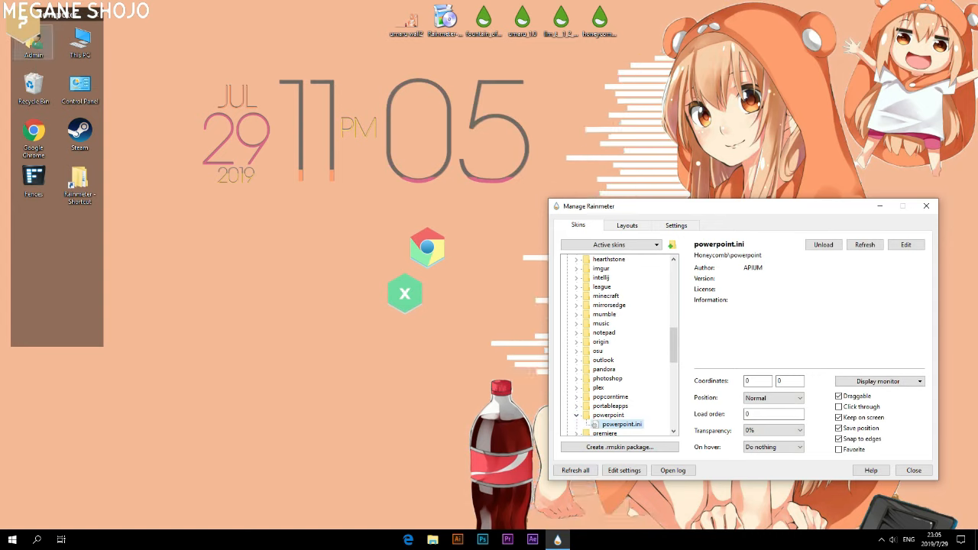
pyautogui.moveTo(25, 28); pyautogui.dragTo(312, 244)
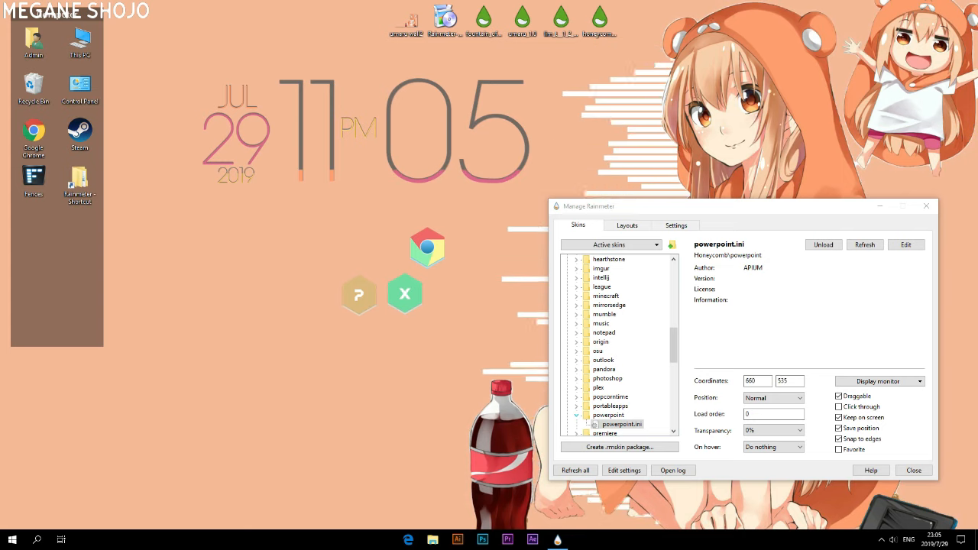
pyautogui.click(577, 415)
# Step: Load the Honeycomb word.ini skin and place its icon directly left of the PowerPoint hexagon, at about 570, 536
pyautogui.scroll(-12, 577, 416)
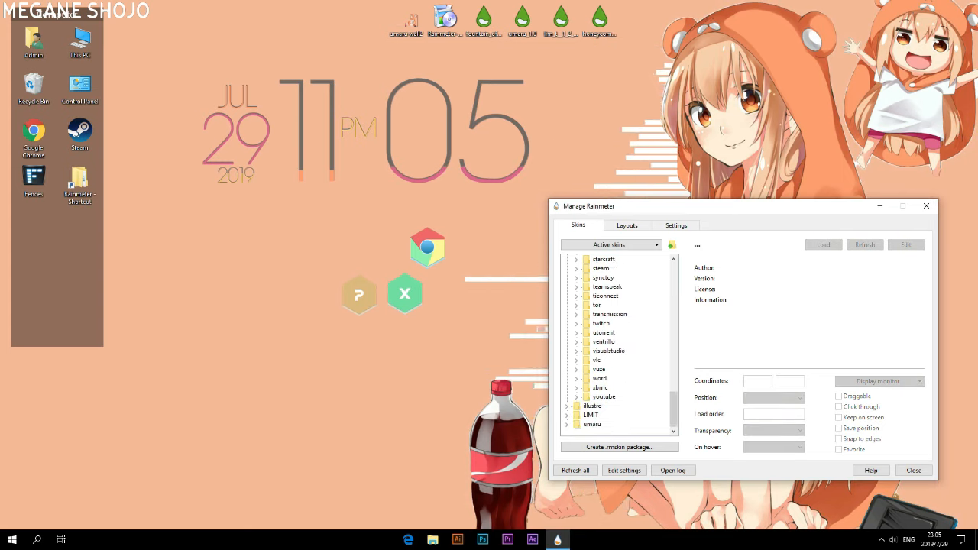
pyautogui.doubleClick(613, 388)
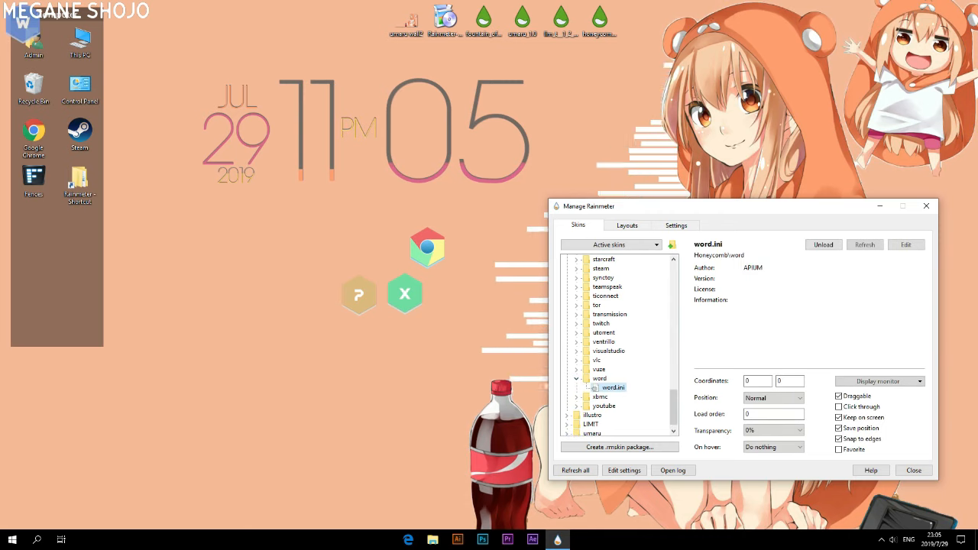
pyautogui.moveTo(21, 29); pyautogui.dragTo(298, 299)
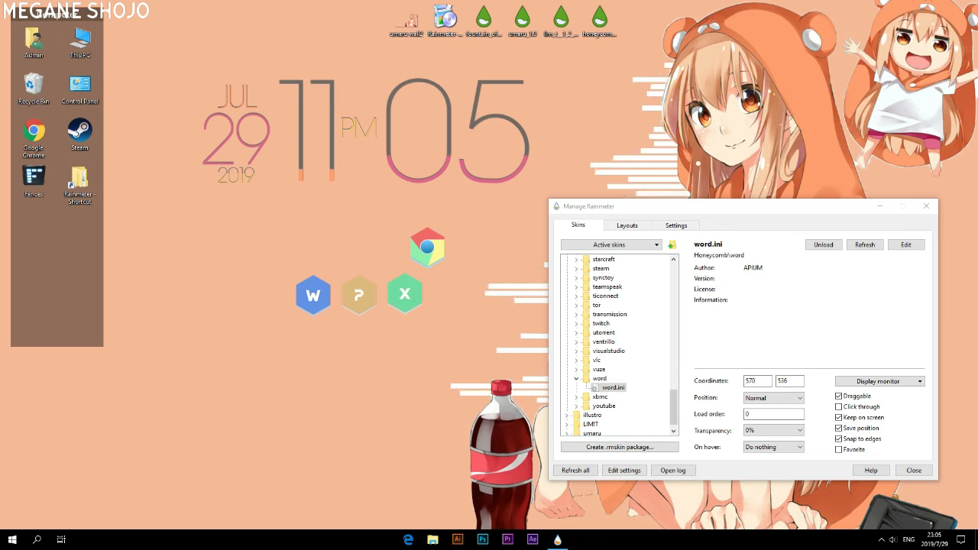
pyautogui.click(576, 379)
# Step: Load the Honeycomb youtube.ini skin and place its icon left of the Chrome hexagon, above the gap between PowerPoint and Excel
pyautogui.doubleClick(618, 406)
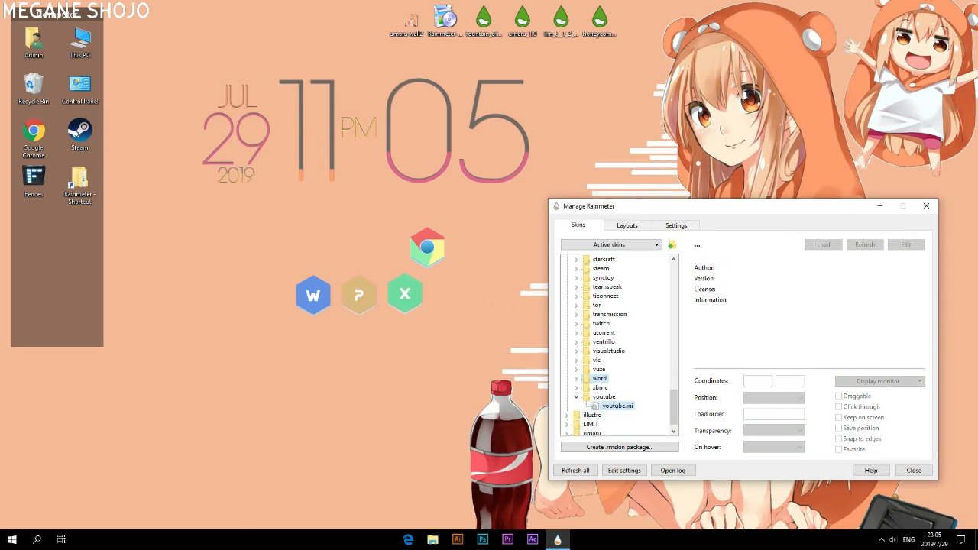
pyautogui.moveTo(29, 20); pyautogui.dragTo(391, 248)
pyautogui.click(577, 397)
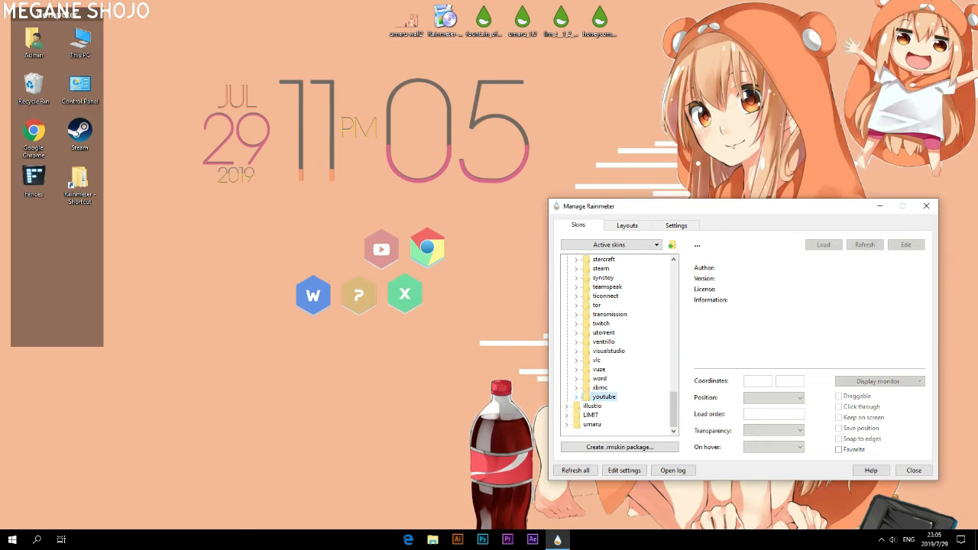
# Step: Load the Honeycomb steam.ini skin and place its icon directly left of the YouTube hexagon, at about 614, 446
pyautogui.scroll(2, 620, 344)
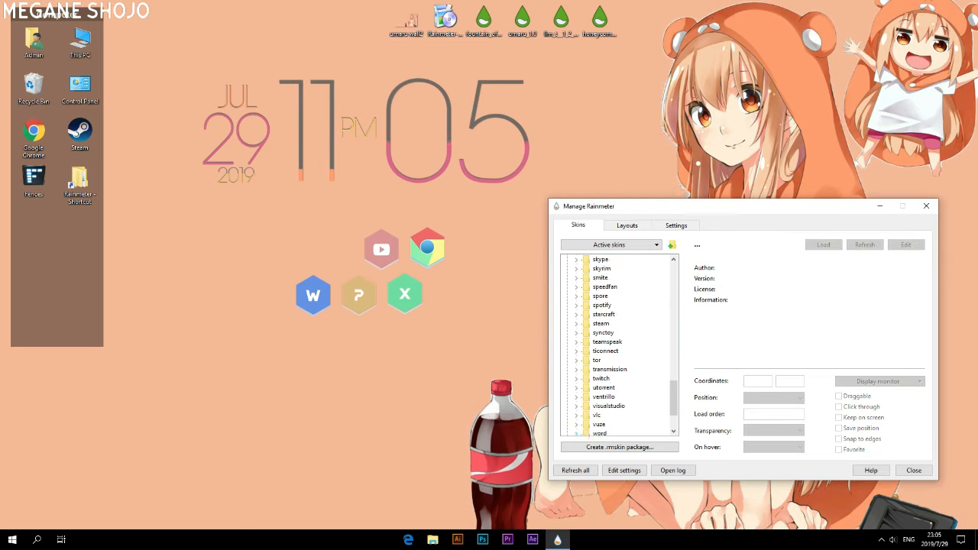
pyautogui.doubleClick(614, 334)
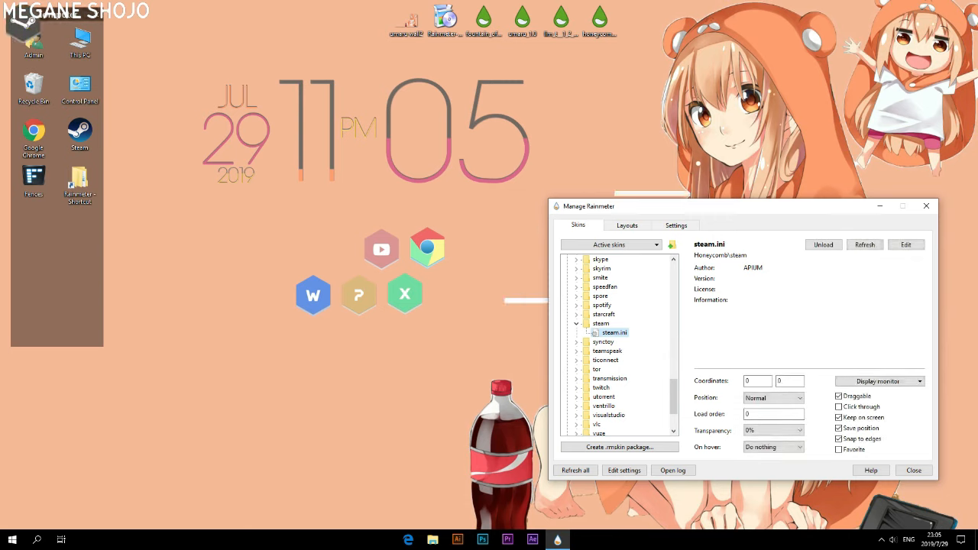
pyautogui.moveTo(36, 20); pyautogui.dragTo(342, 247)
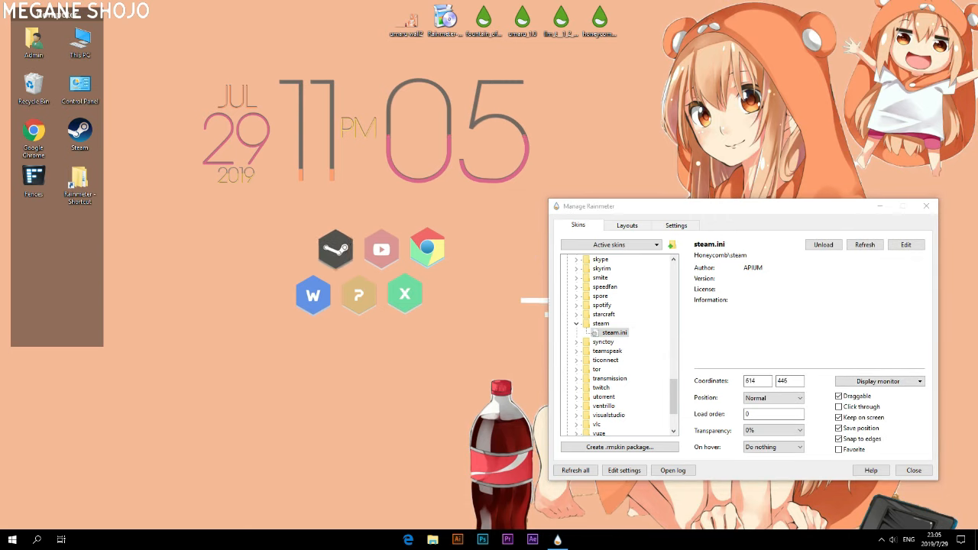
pyautogui.click(577, 324)
# Step: Load the Honeycomb premiere.ini skin and place its icon below the gap between PowerPoint and Excel, at about 707, 625
pyautogui.scroll(2, 619, 344)
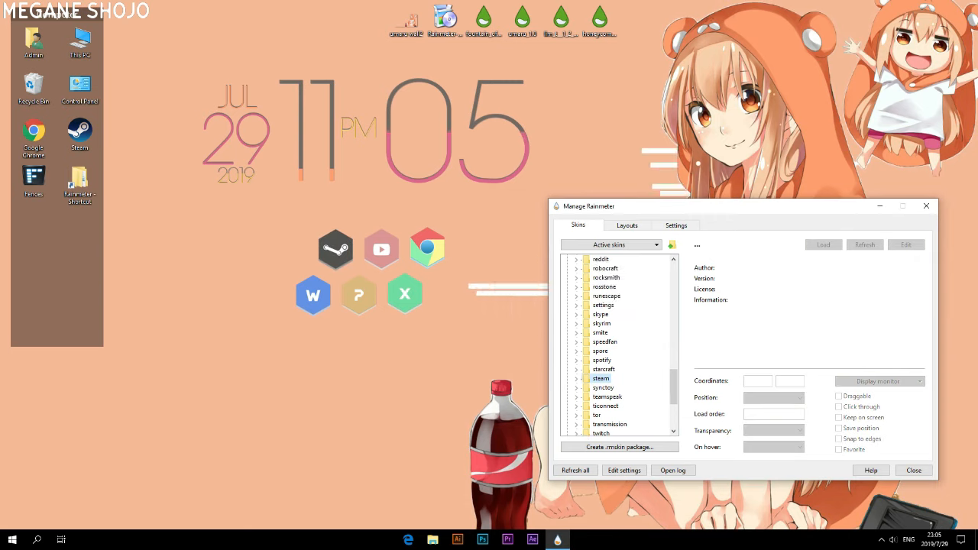
pyautogui.scroll(2, 619, 344)
pyautogui.click(576, 278)
pyautogui.doubleClick(615, 286)
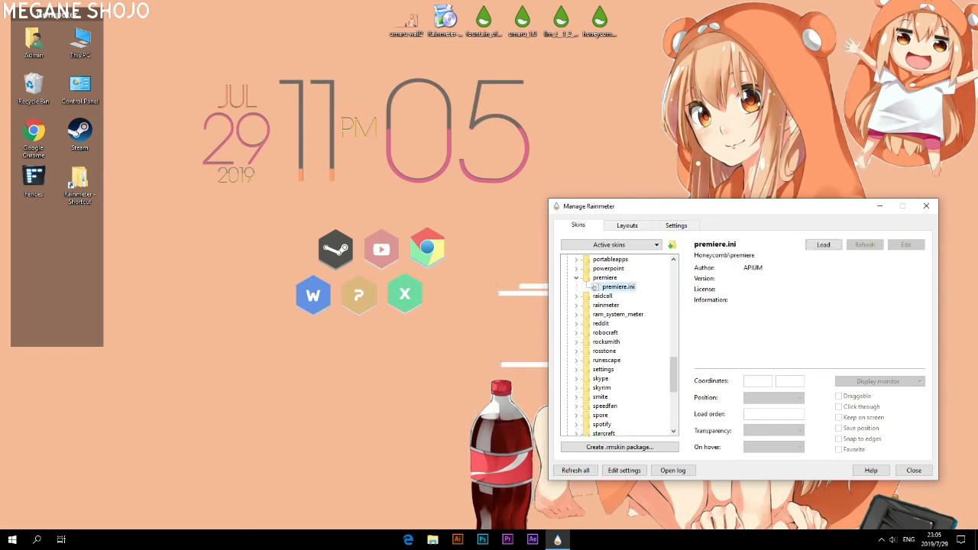
pyautogui.moveTo(32, 32); pyautogui.dragTo(421, 368)
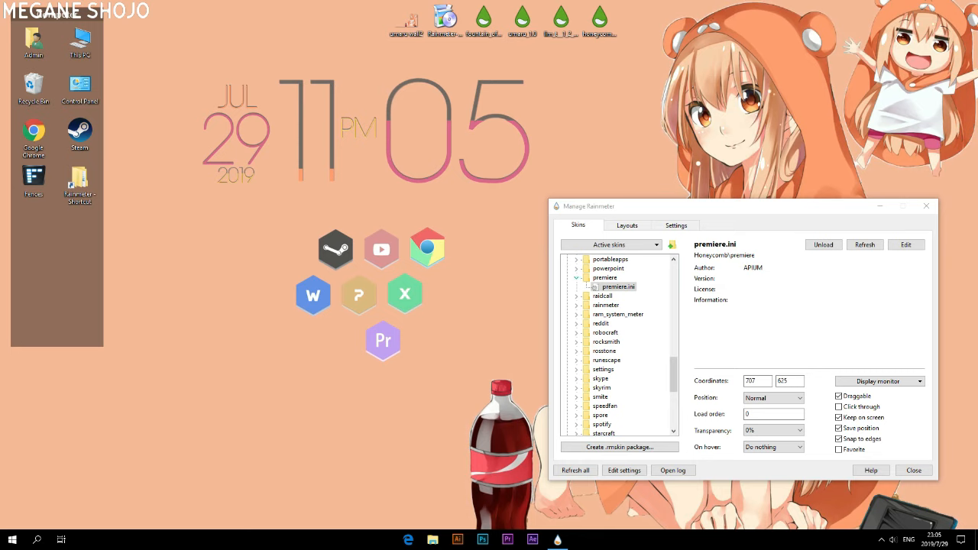
pyautogui.click(577, 277)
# Step: Load the Honeycomb photoshop.ini skin and place its icon directly left of the Premiere hexagon
pyautogui.scroll(2, 578, 288)
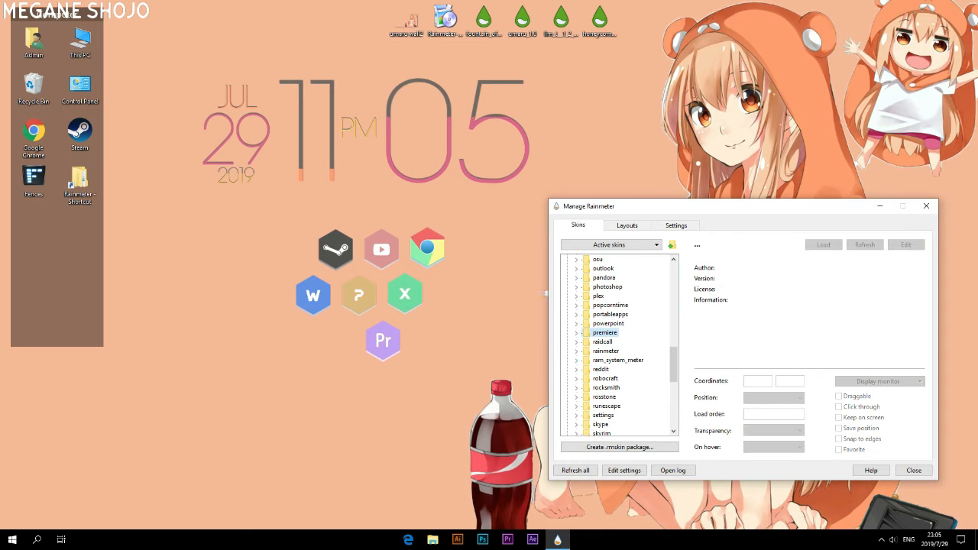
pyautogui.click(577, 287)
pyautogui.doubleClick(620, 296)
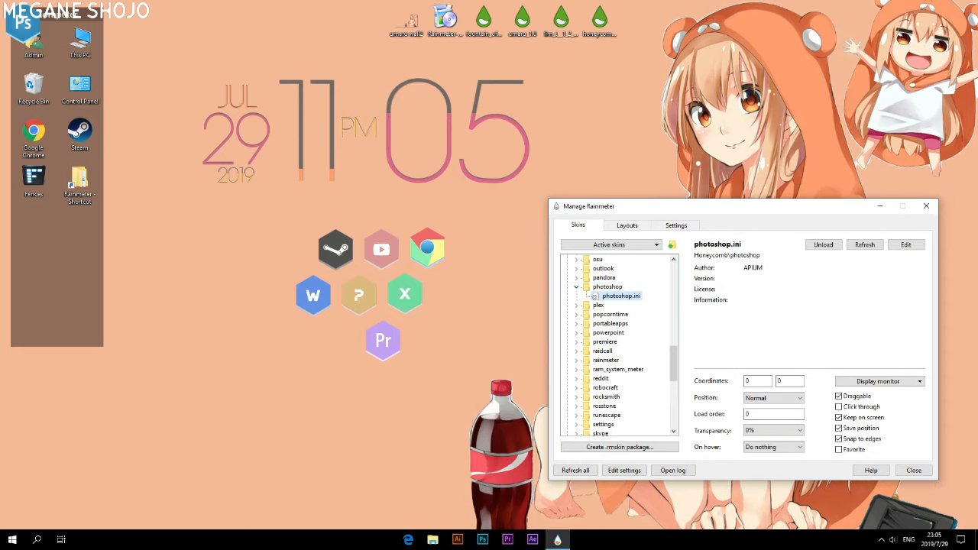
pyautogui.moveTo(23, 23); pyautogui.dragTo(337, 341)
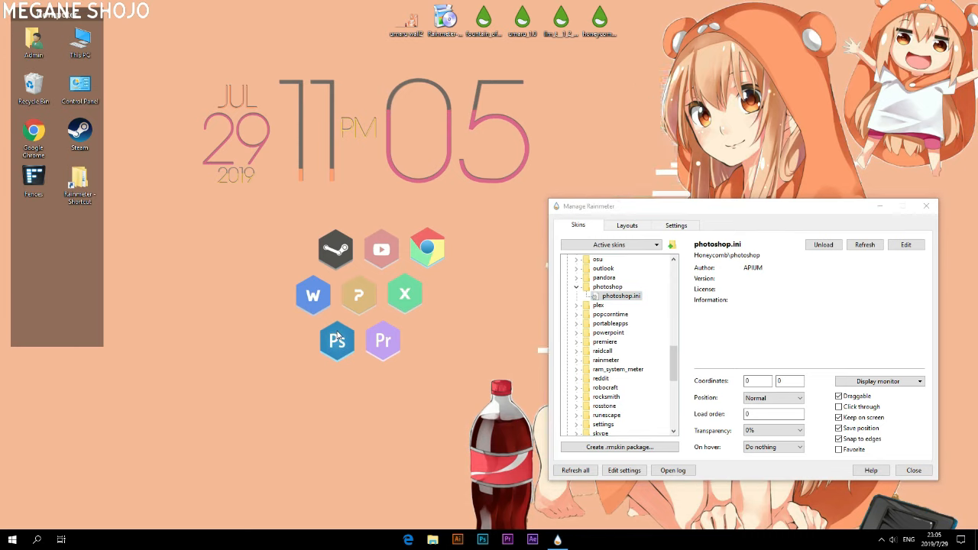
pyautogui.click(576, 287)
# Step: Load the Honeycomb spotify.ini skin and place its icon directly left of the Steam hexagon, at about 524, 446
pyautogui.scroll(3, 617, 346)
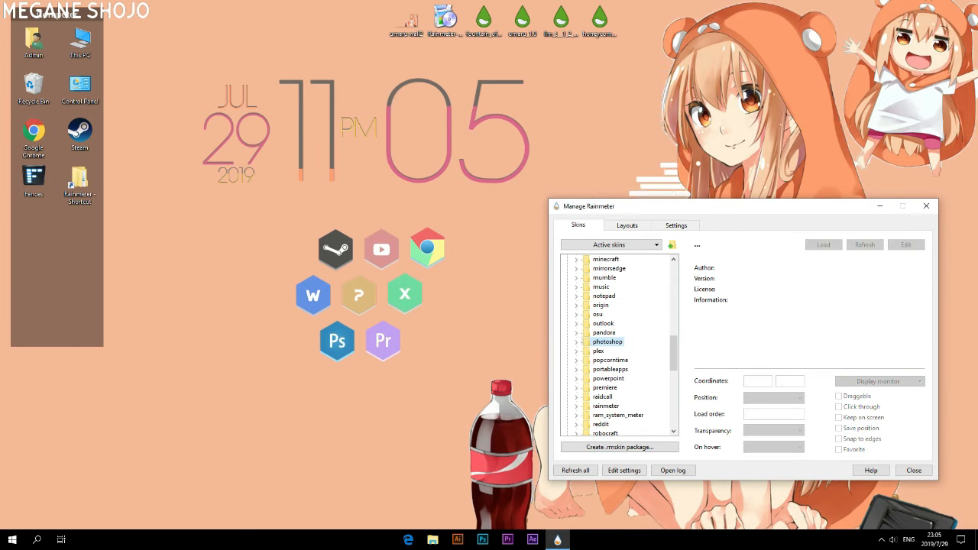
pyautogui.scroll(2, 618, 346)
pyautogui.scroll(-8, 618, 345)
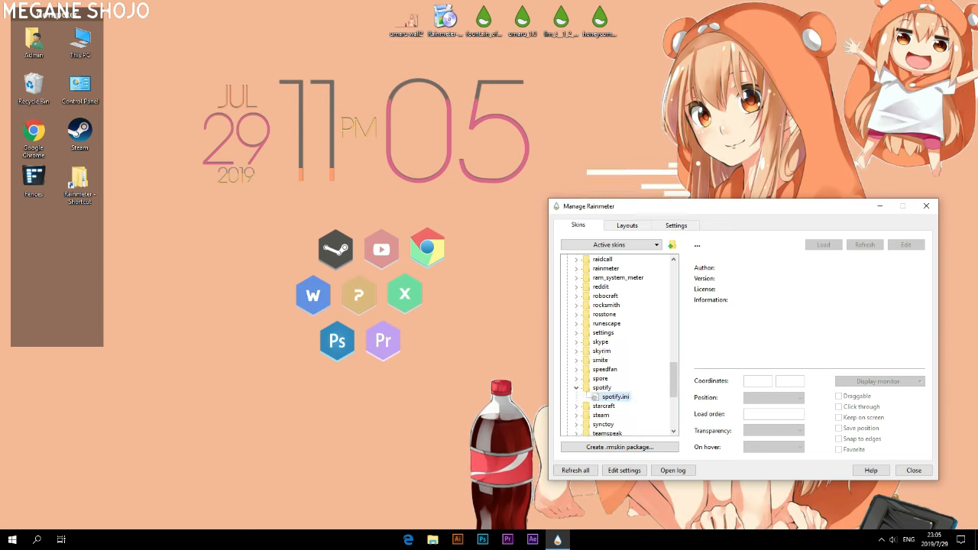
pyautogui.doubleClick(615, 397)
pyautogui.moveTo(23, 25); pyautogui.dragTo(263, 222)
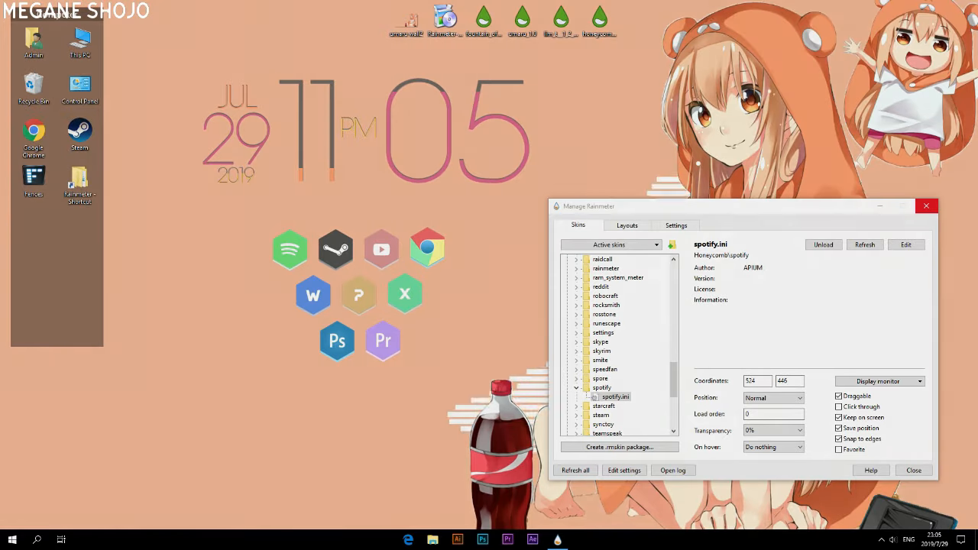
# Step: Install the TranslucentTaskbar skin package with its TranslucentTaskbar.dll plugin, and load its Sample.ini skin to make the taskbar translucent
pyautogui.click(927, 207)
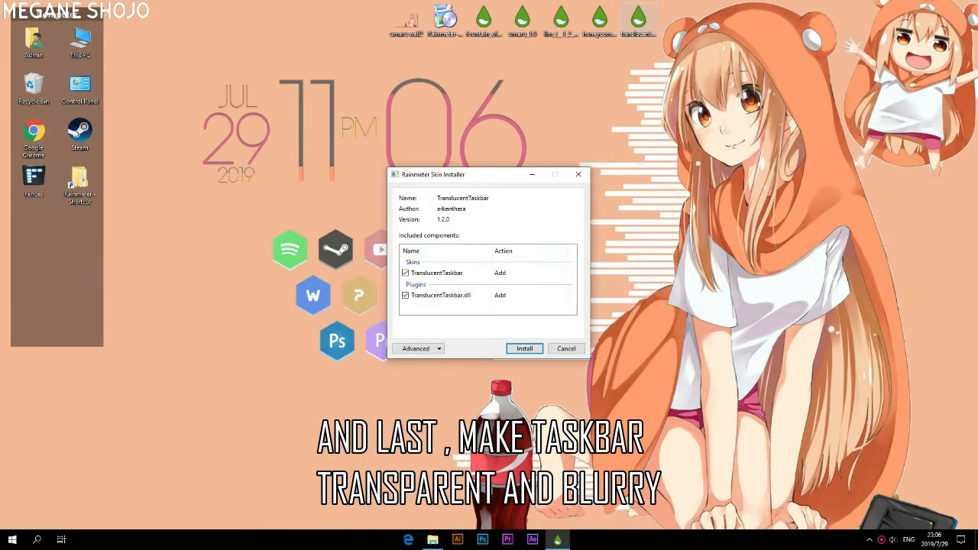
pyautogui.click(525, 348)
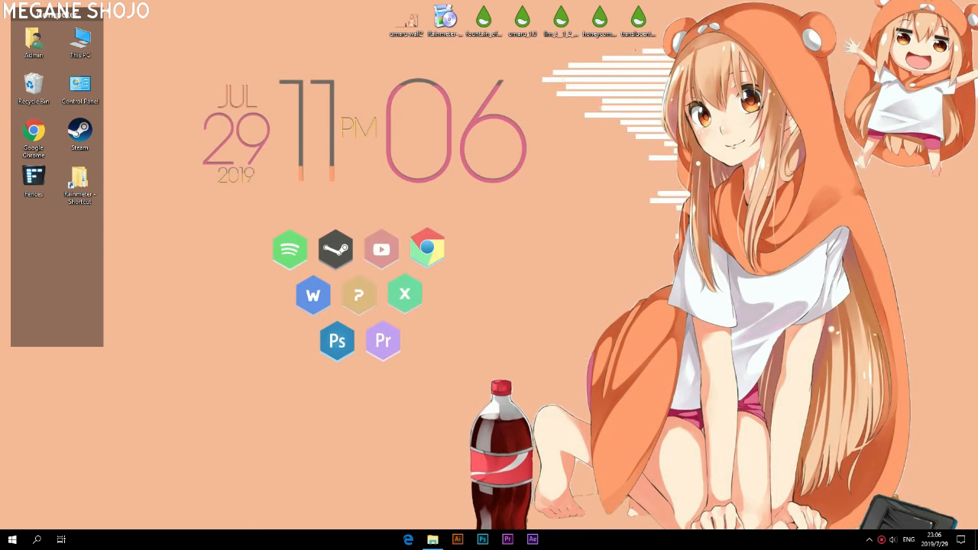
pyautogui.click(870, 540)
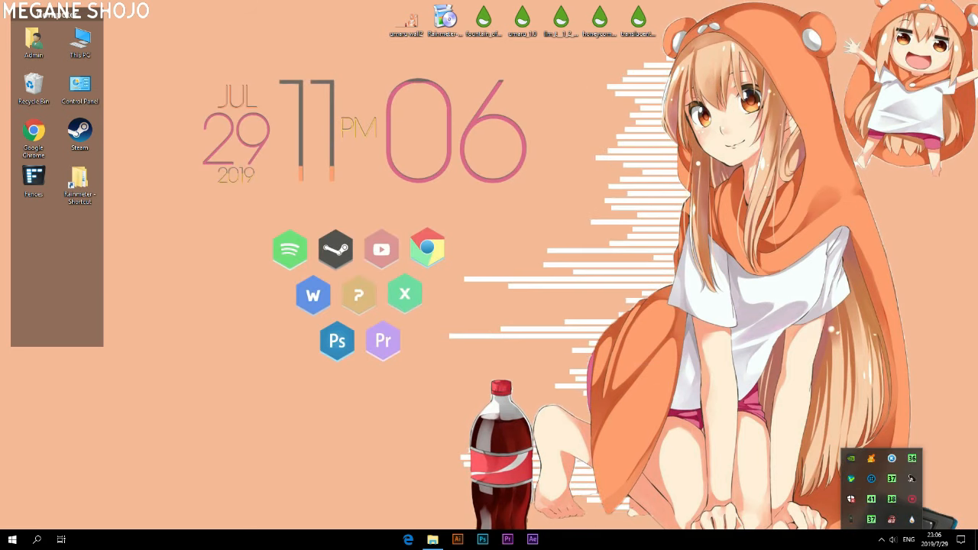
pyautogui.click(912, 520)
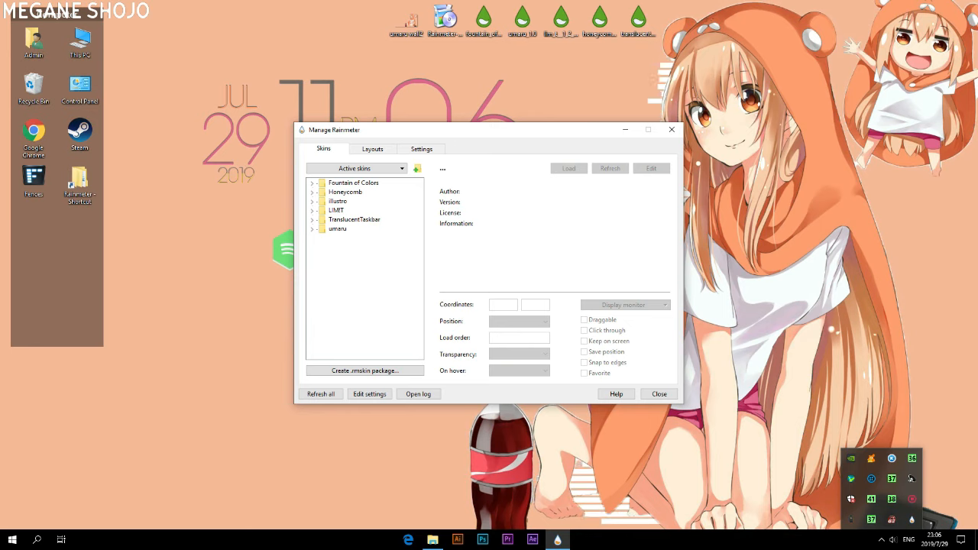
pyautogui.click(352, 229)
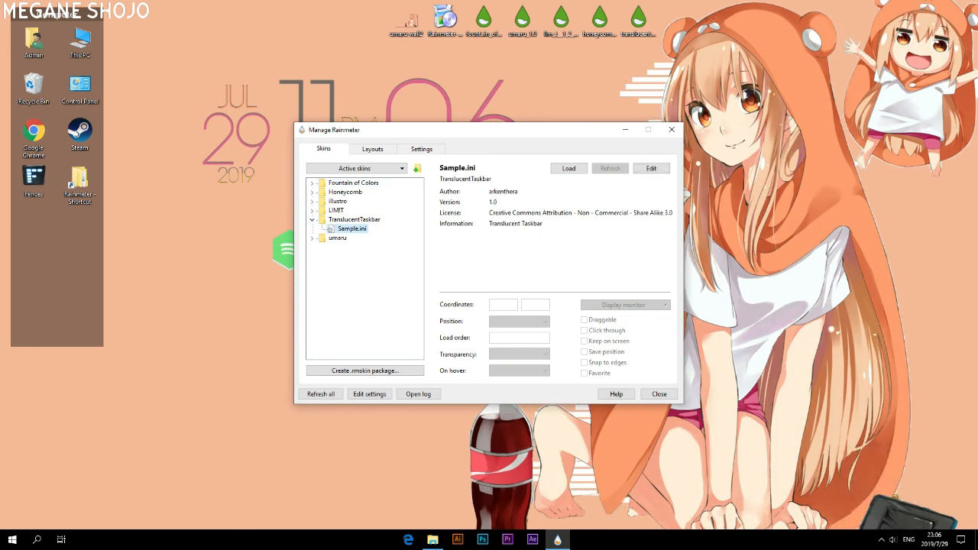
pyautogui.click(569, 168)
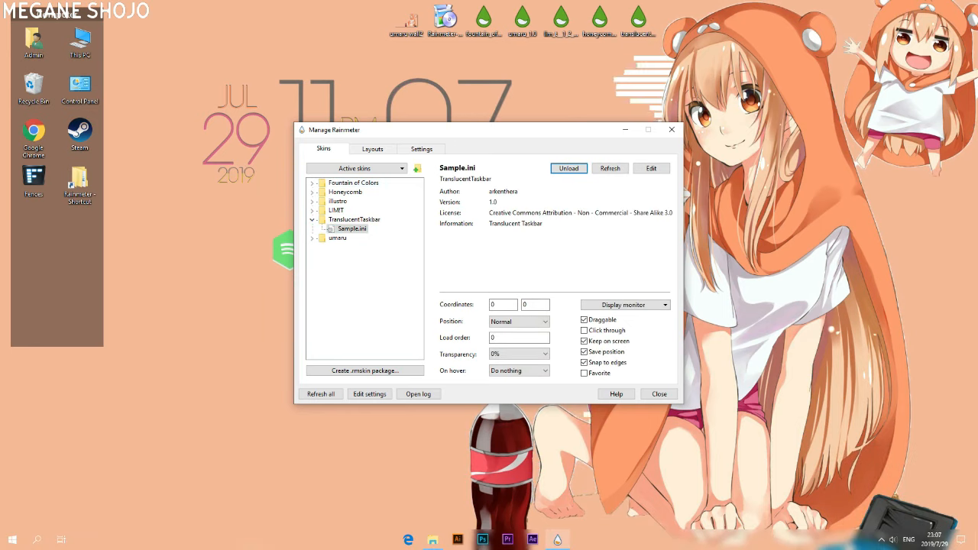
pyautogui.click(672, 130)
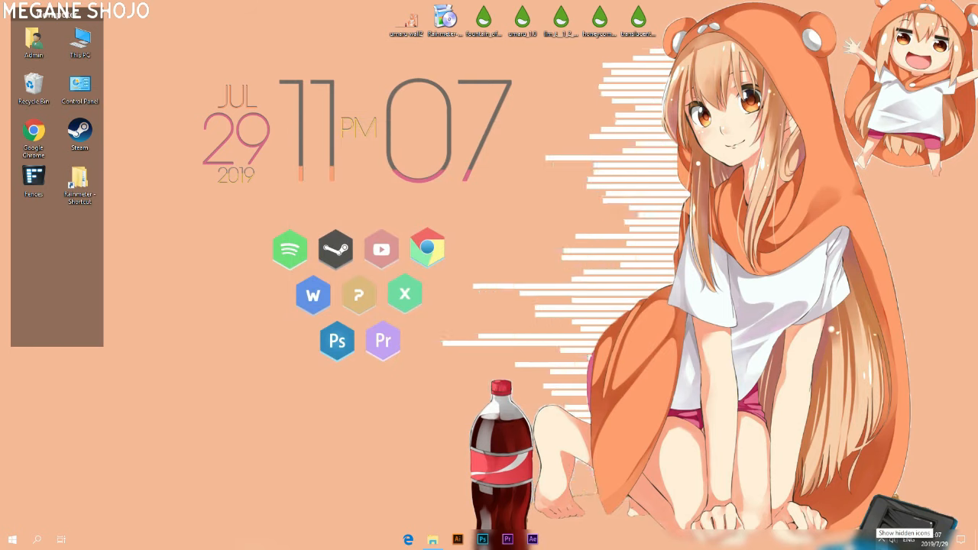
# Step: Disable dragging for all Rainmeter skins and hide all desktop icons with the Fences quick-hide
pyautogui.click(882, 539)
pyautogui.rightClick(912, 520)
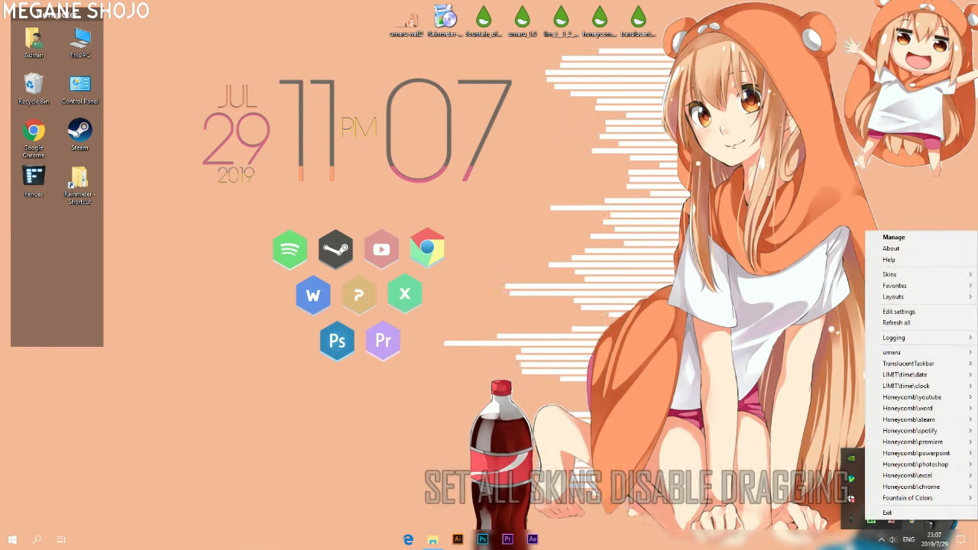
pyautogui.moveTo(890, 275)
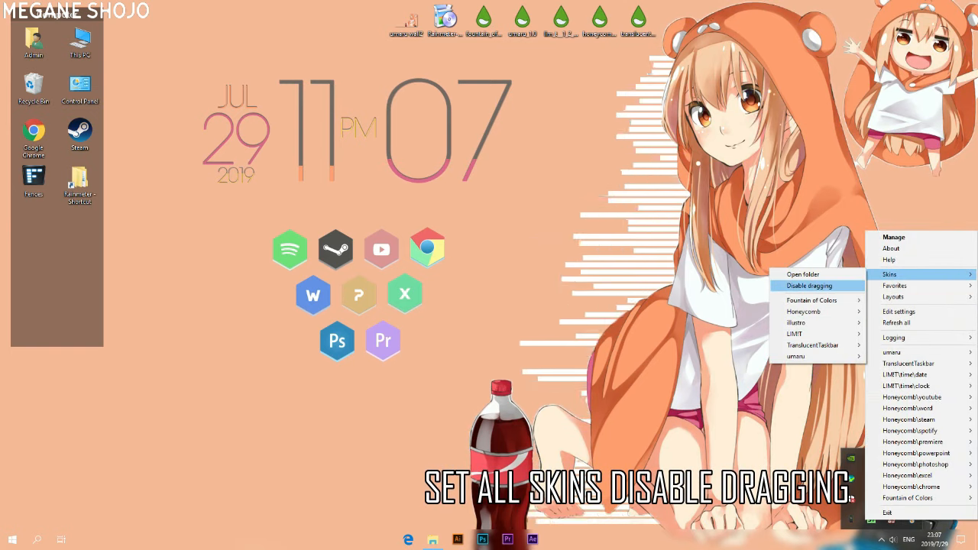
pyautogui.click(809, 286)
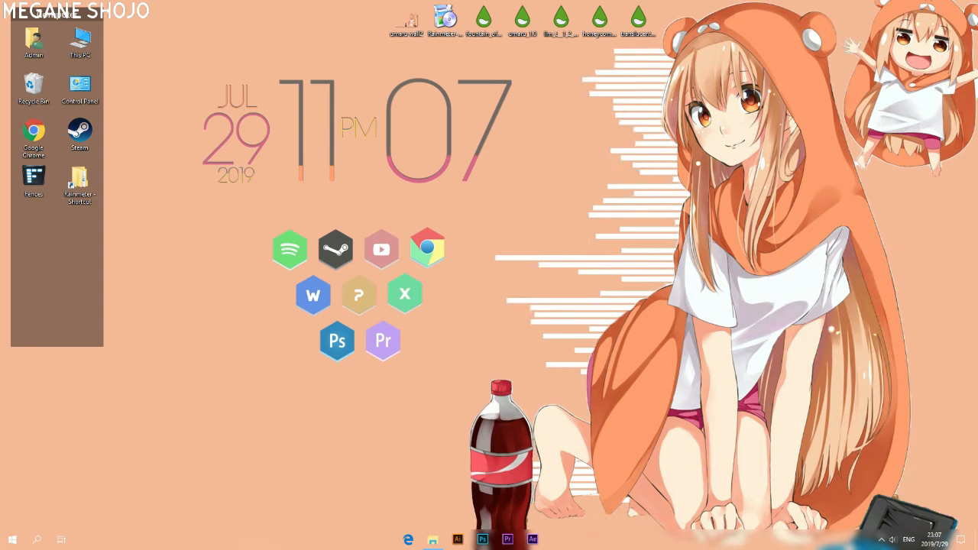
pyautogui.doubleClick(809, 286)
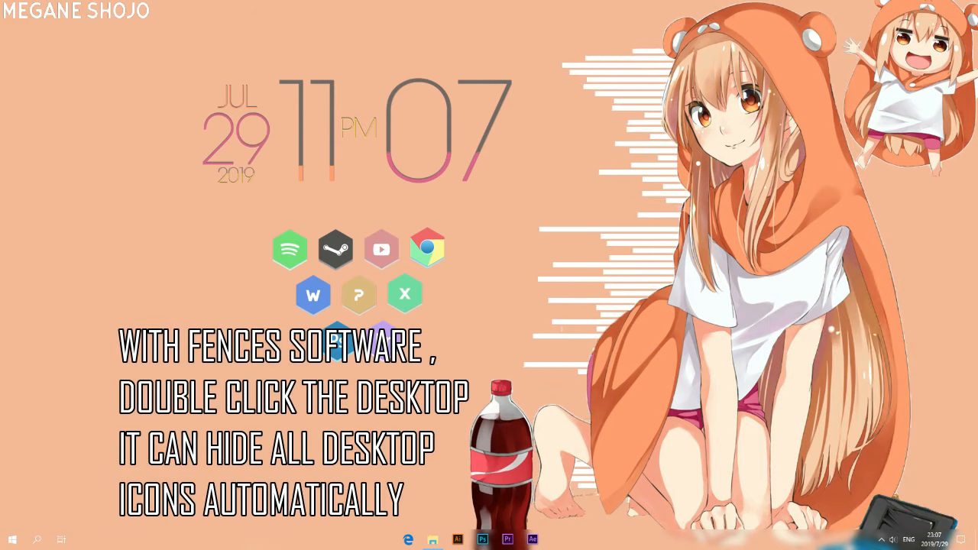